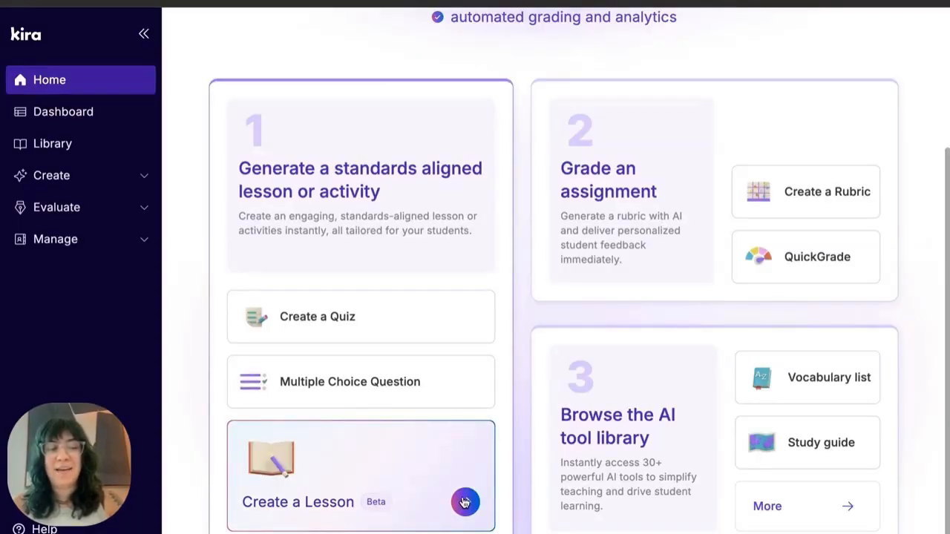
# Step: Start a new lesson built from a prompt, set to 10th grade, 45 min and the Skill Development / Practice lesson type
pyautogui.click(465, 504)
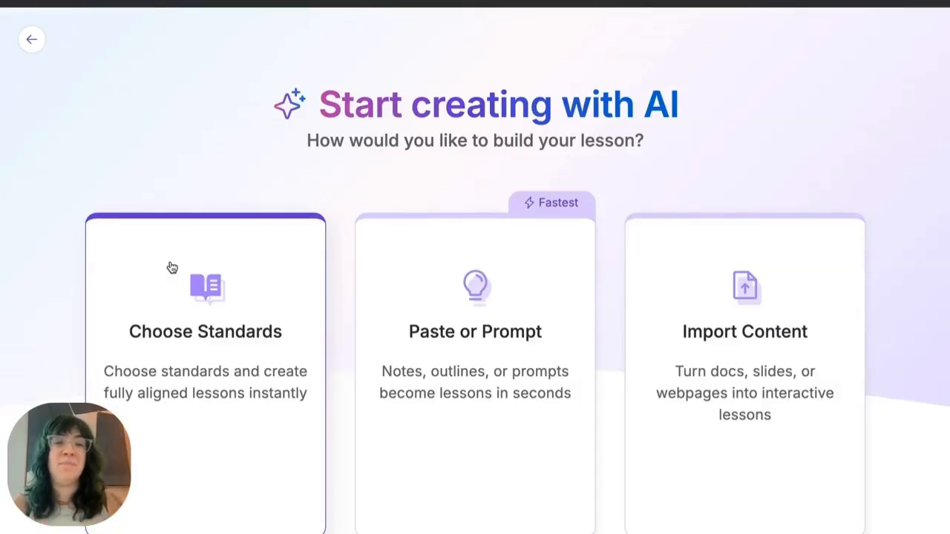
pyautogui.click(360, 230)
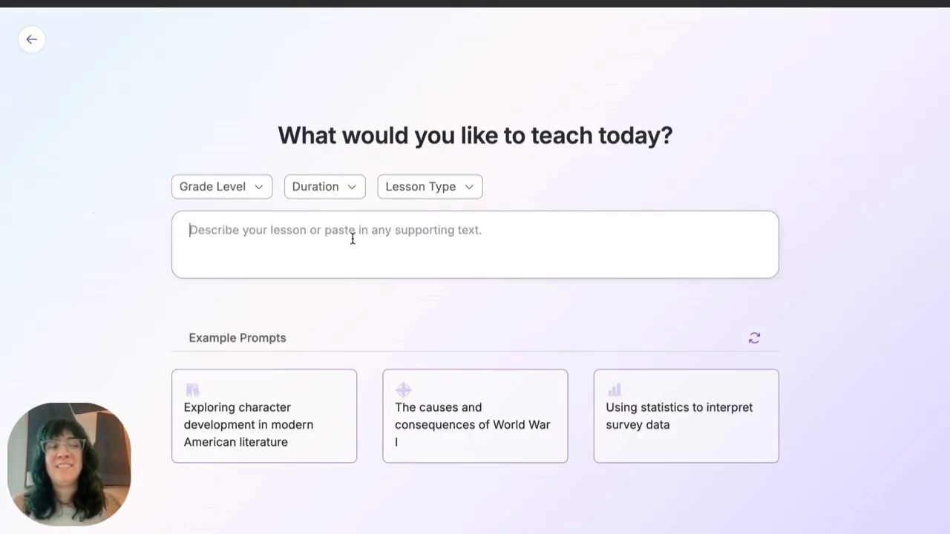
pyautogui.click(233, 190)
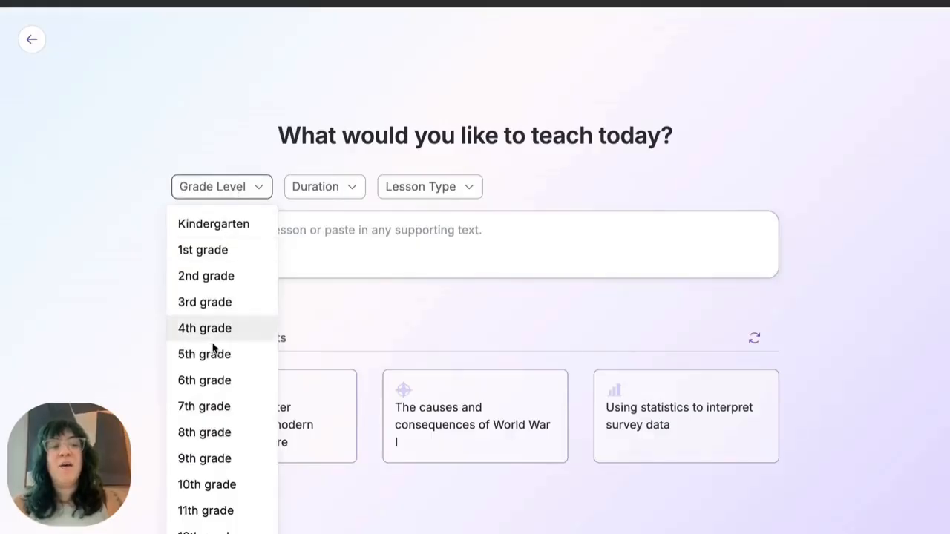
pyautogui.click(204, 486)
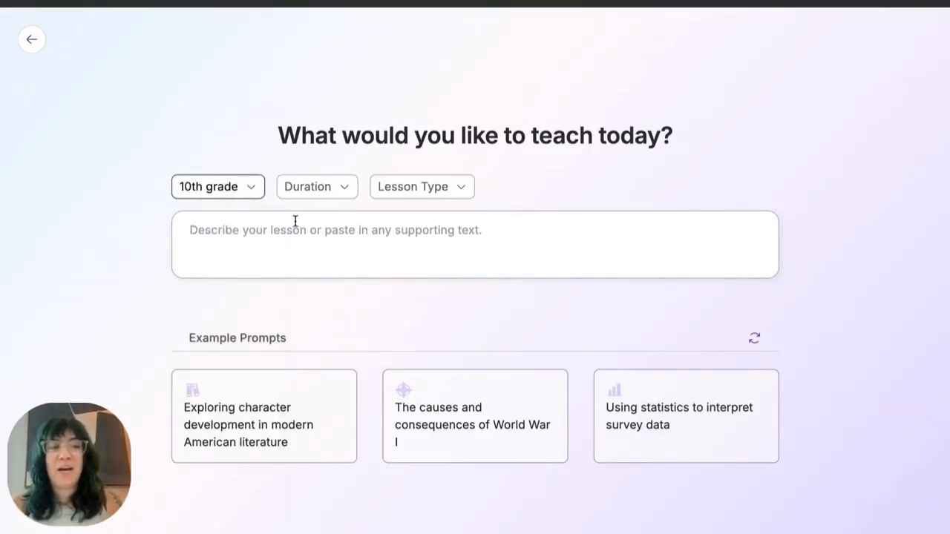
pyautogui.click(340, 191)
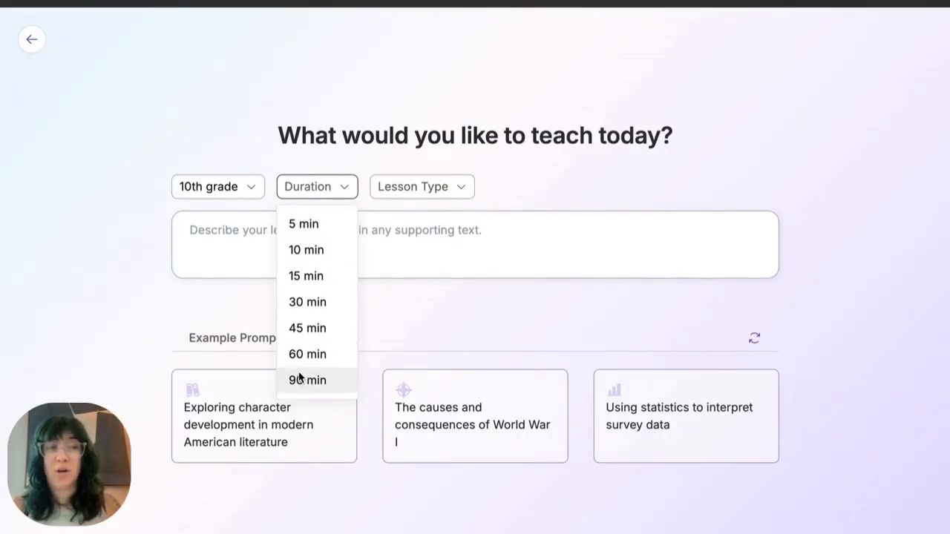
pyautogui.click(307, 327)
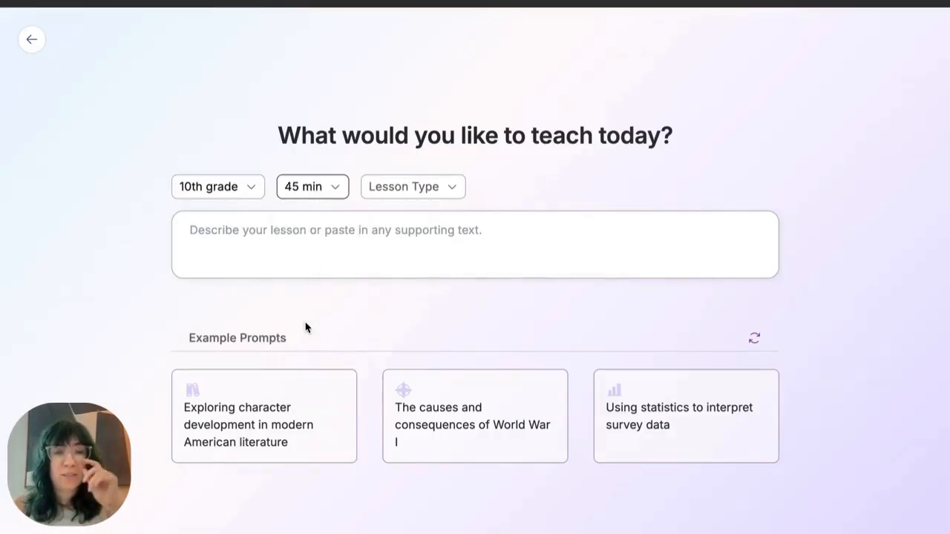
pyautogui.click(438, 195)
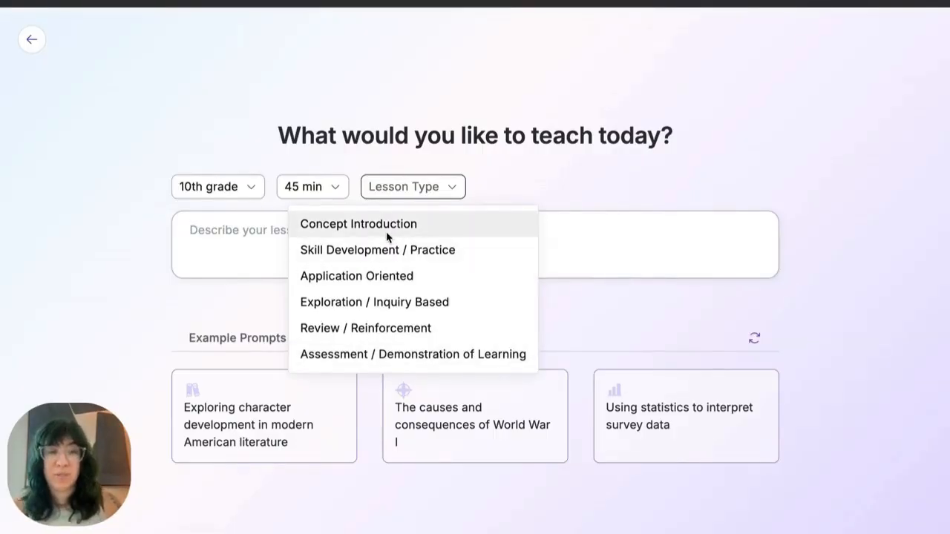
pyautogui.click(388, 250)
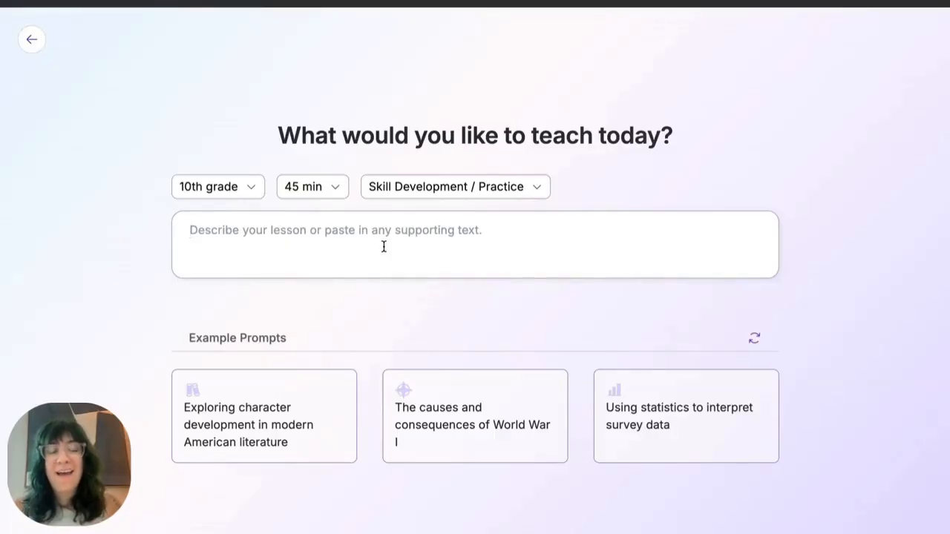
# Step: Generate an outline from the prompt "Lesson where students practice using figurative language like writing with similes and metaphors as well as using good descriptive language and tone."
pyautogui.write('Le')
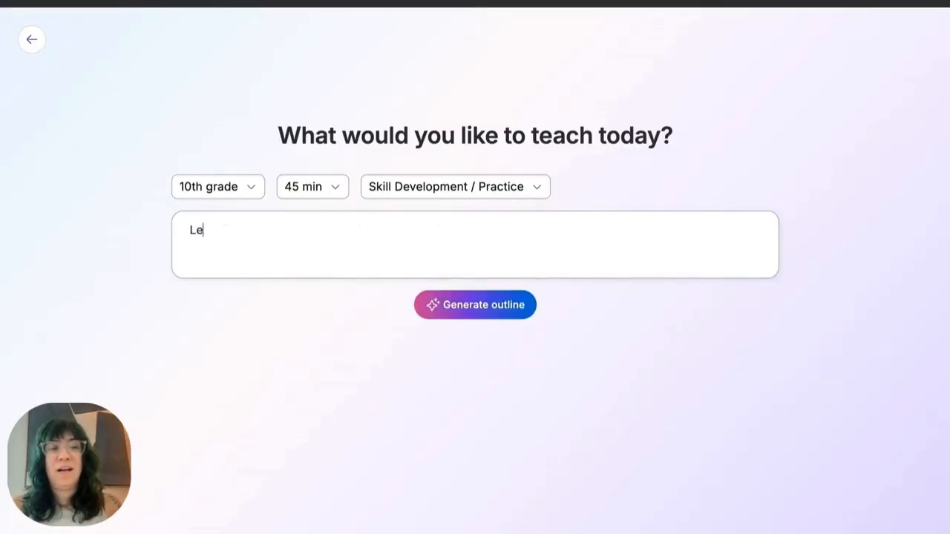
pyautogui.write('sson where students pra')
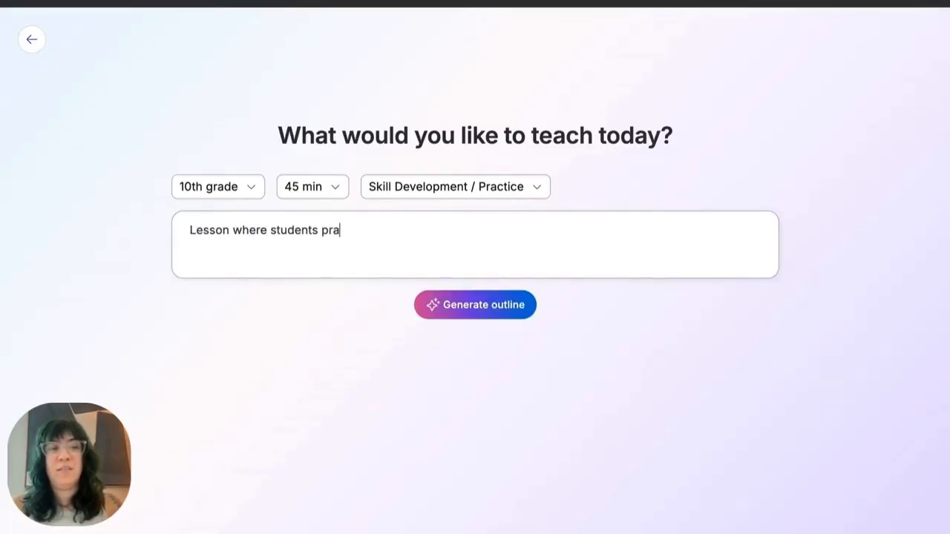
pyautogui.write('ctice using fi')
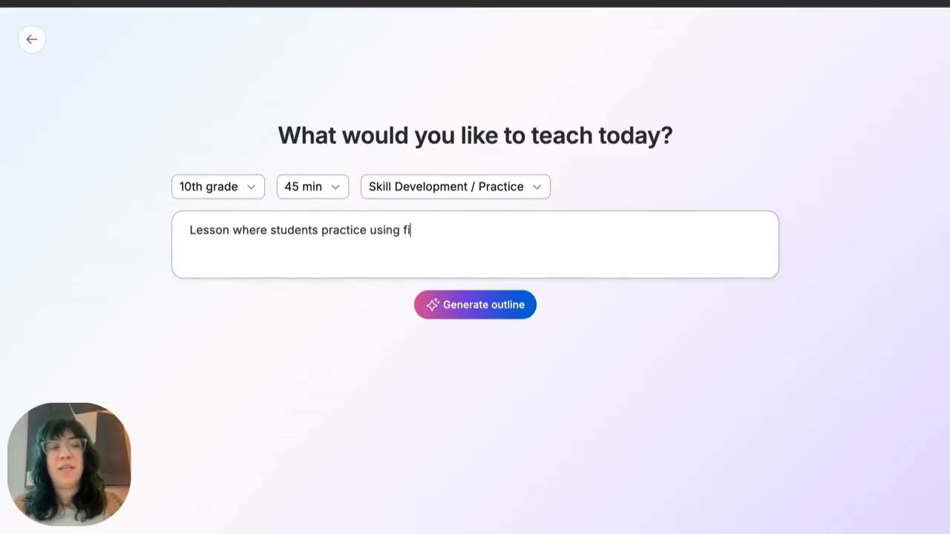
pyautogui.write('gurative language like ')
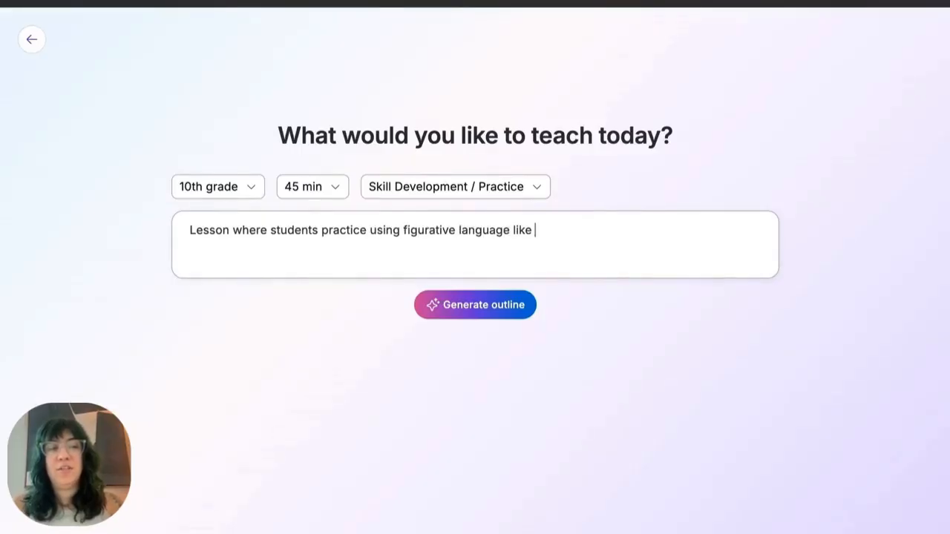
pyautogui.write('writing with similes ')
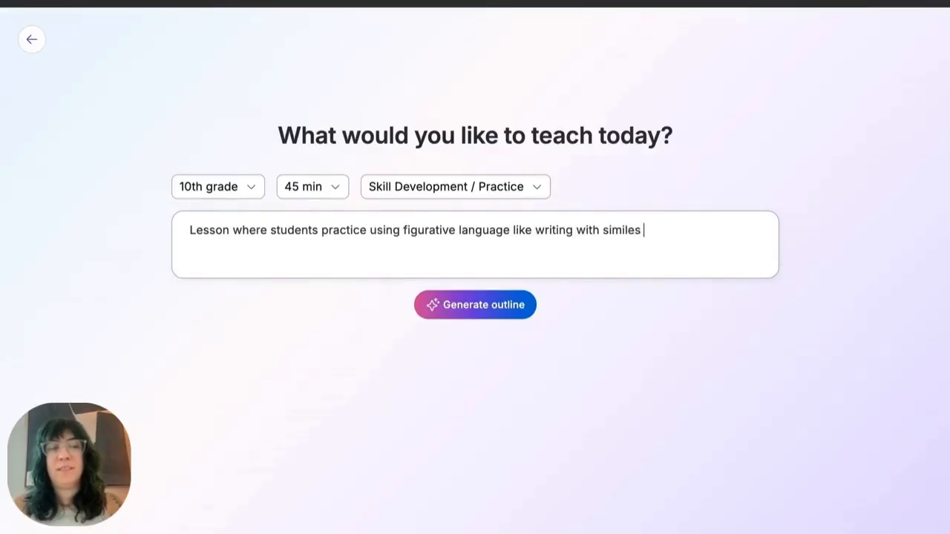
pyautogui.write('and metaphors ')
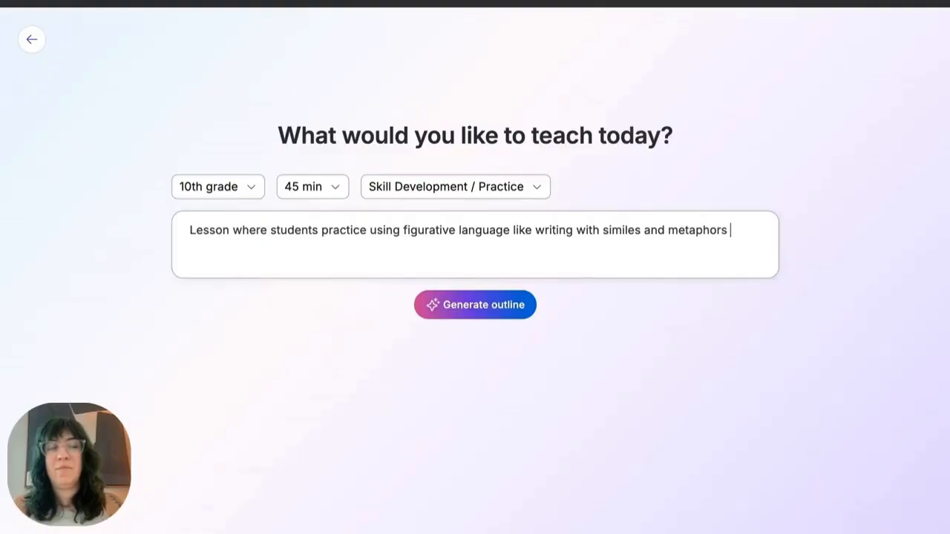
pyautogui.write('as well as using ')
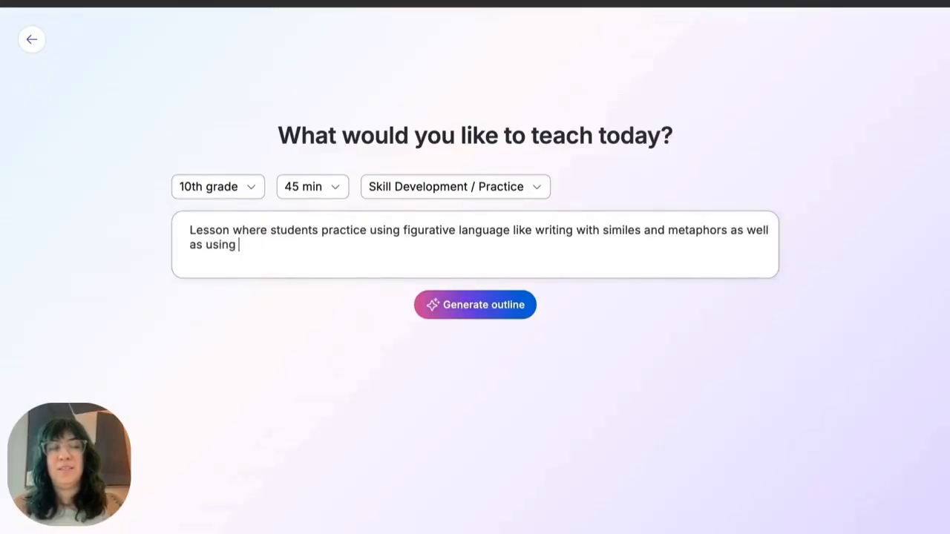
pyautogui.write('good descriptive ')
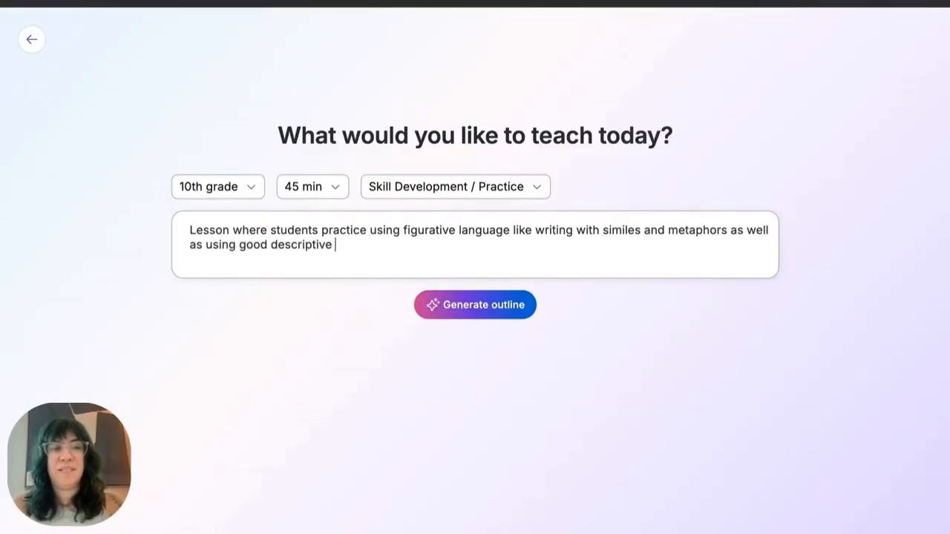
pyautogui.write('language and tone.')
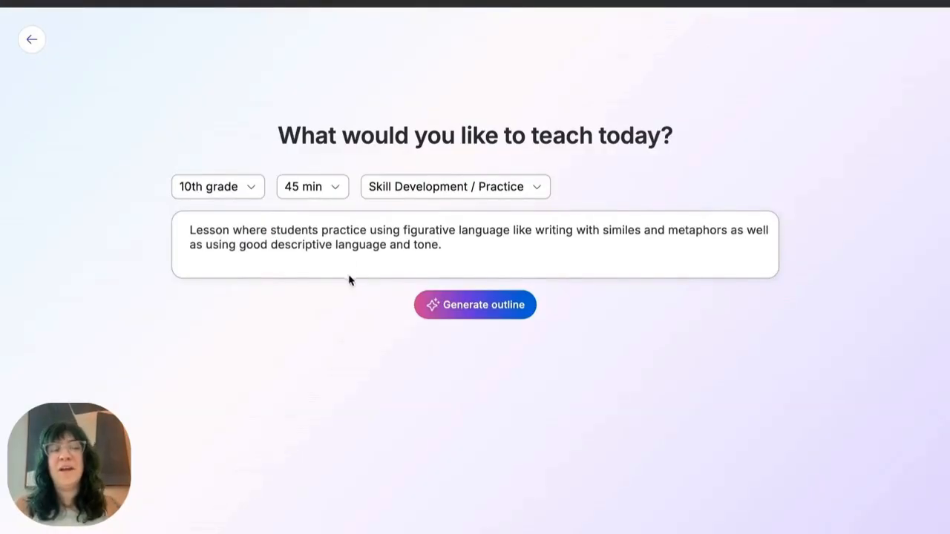
pyautogui.click(444, 315)
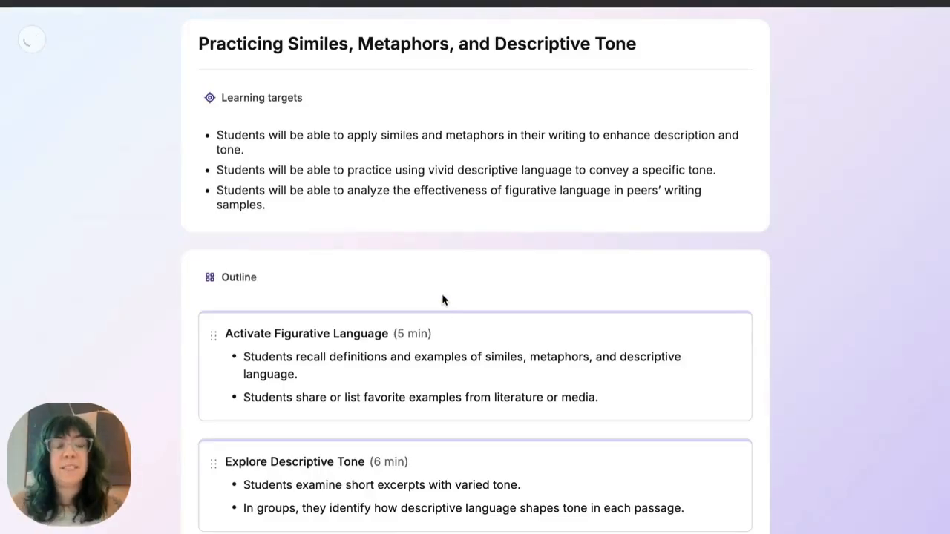
# Step: Review the generated outline's activities from the opening activity through the last one and back
pyautogui.scroll(-1, 447, 282)
pyautogui.scroll(-1, 448, 281)
pyautogui.scroll(-2, 448, 281)
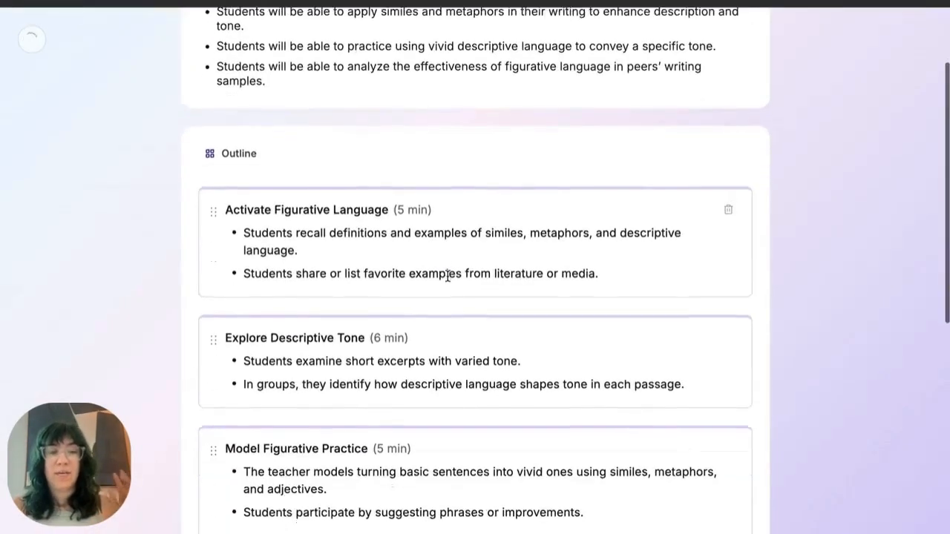
pyautogui.scroll(-5, 448, 281)
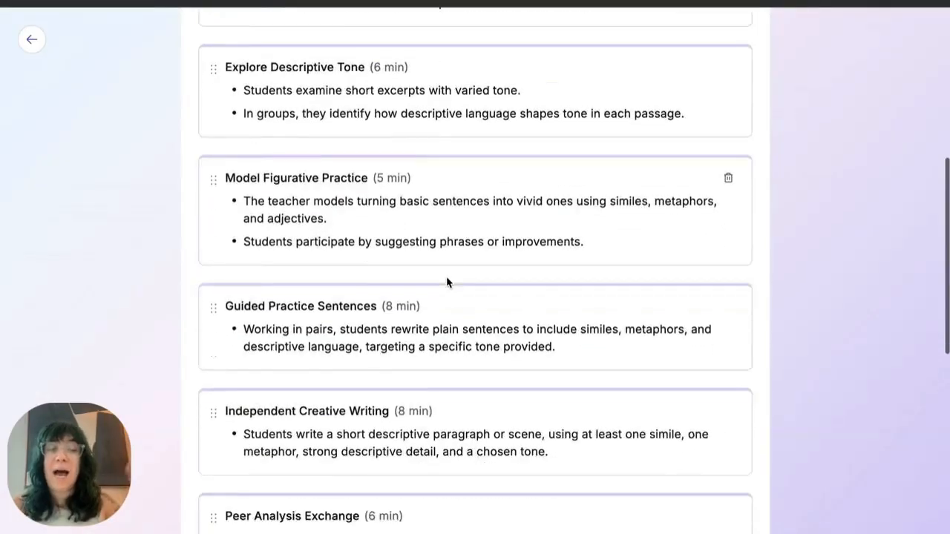
pyautogui.scroll(-2, 447, 277)
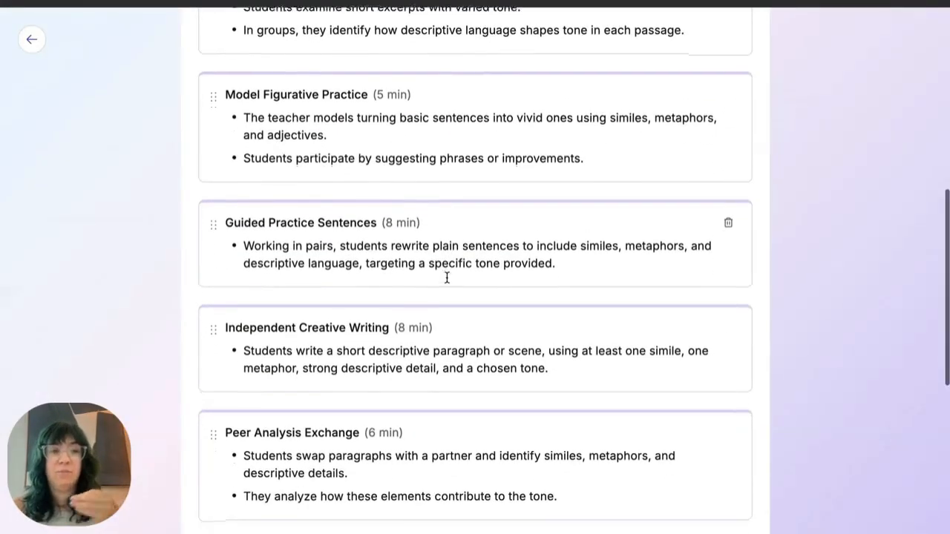
pyautogui.scroll(-2, 446, 277)
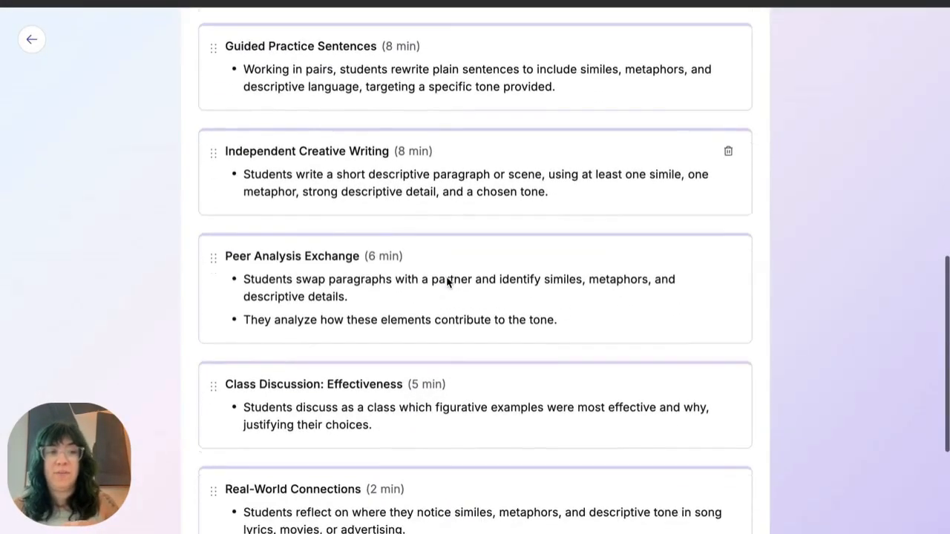
pyautogui.scroll(-2, 446, 277)
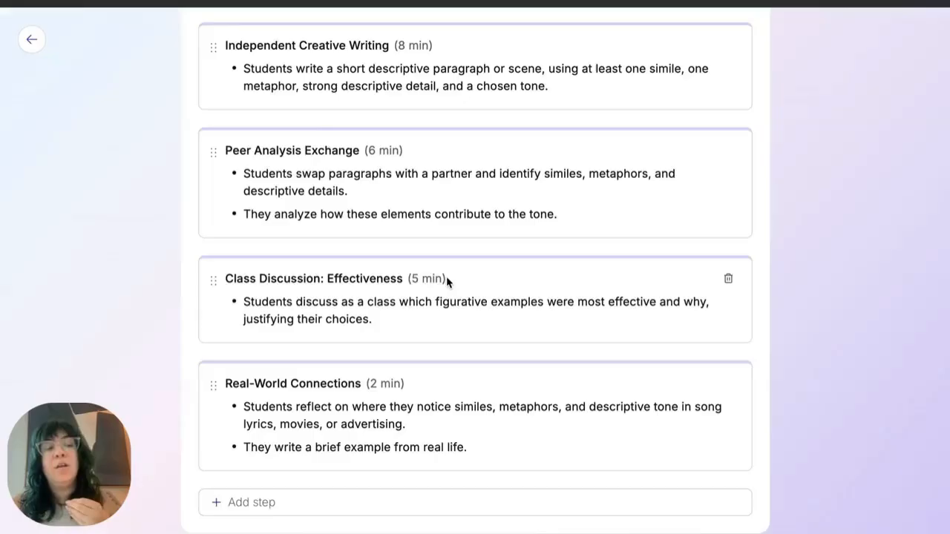
pyautogui.scroll(-1, 446, 278)
pyautogui.scroll(10, 446, 276)
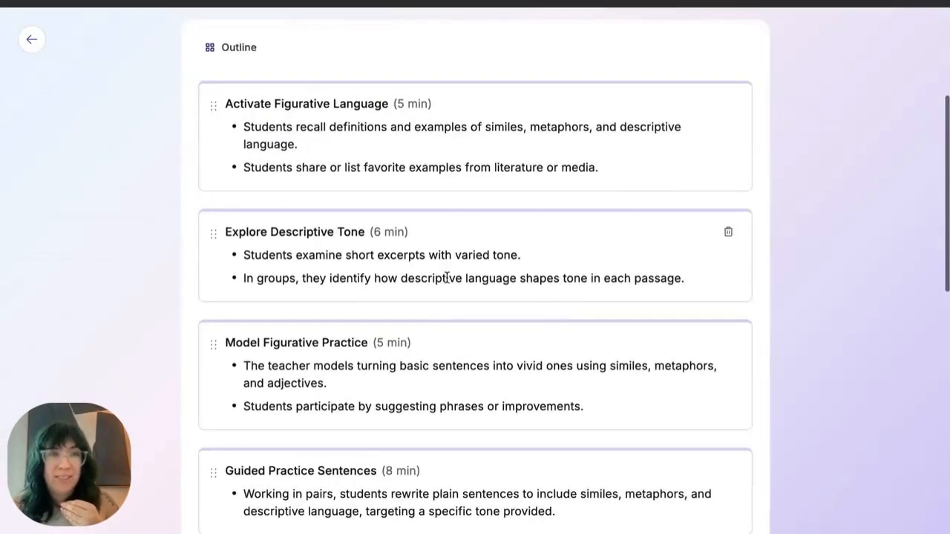
pyautogui.click(599, 273)
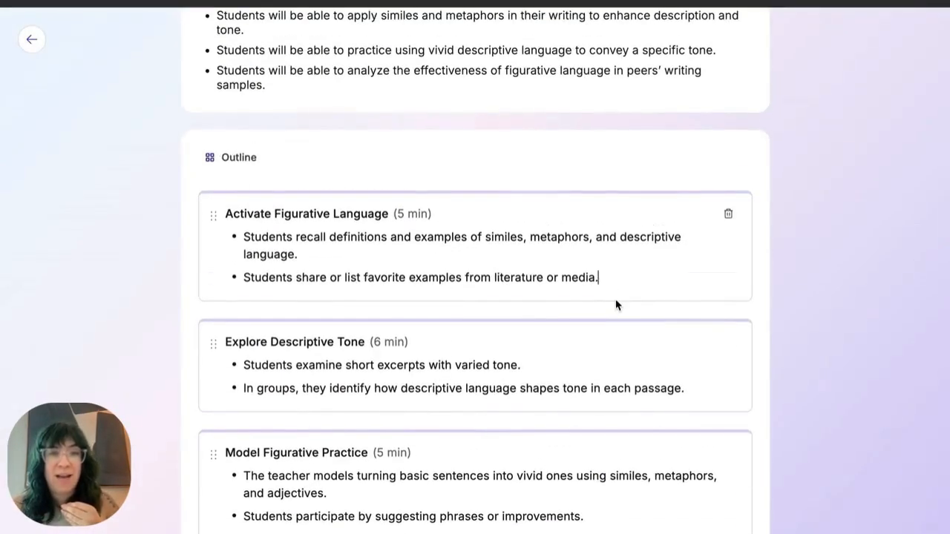
# Step: Replace "in pairs" with "independently" in the description of the Guided Practice Sentences activity
pyautogui.scroll(-2, 616, 305)
pyautogui.scroll(-2, 616, 305)
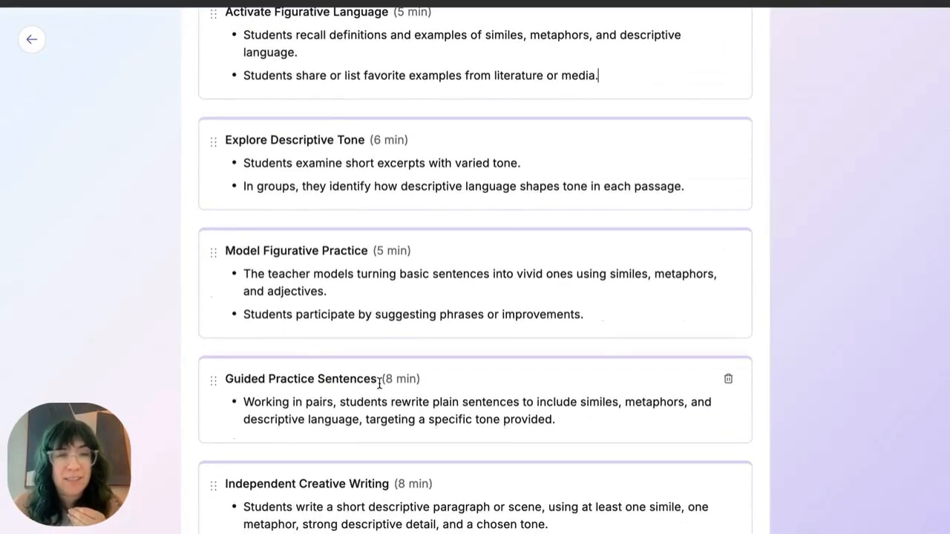
pyautogui.moveTo(334, 402); pyautogui.dragTo(293, 398)
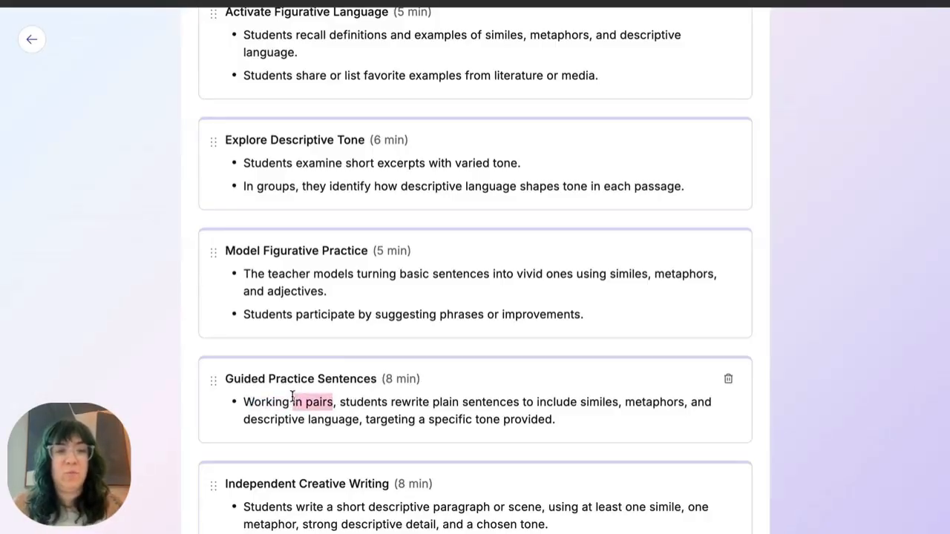
pyautogui.write('independently')
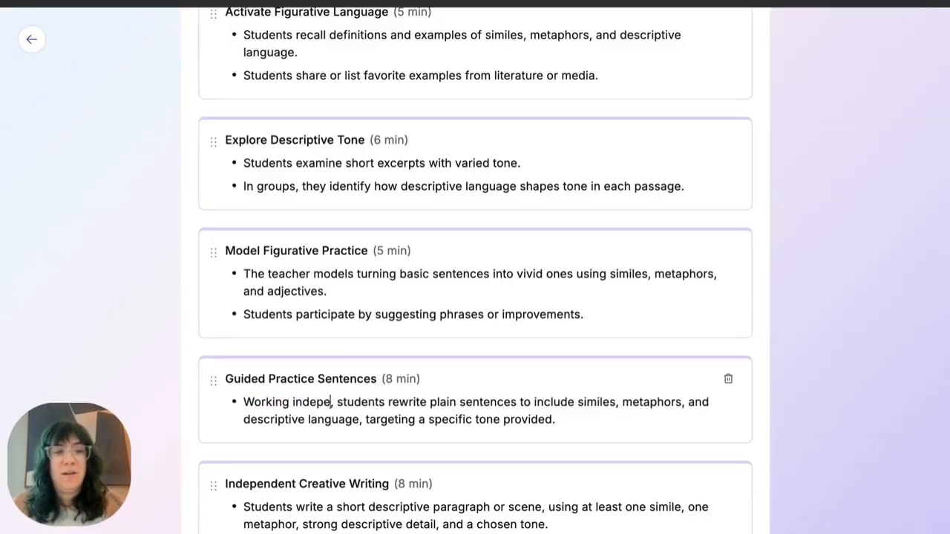
pyautogui.click(583, 412)
pyautogui.click(379, 404)
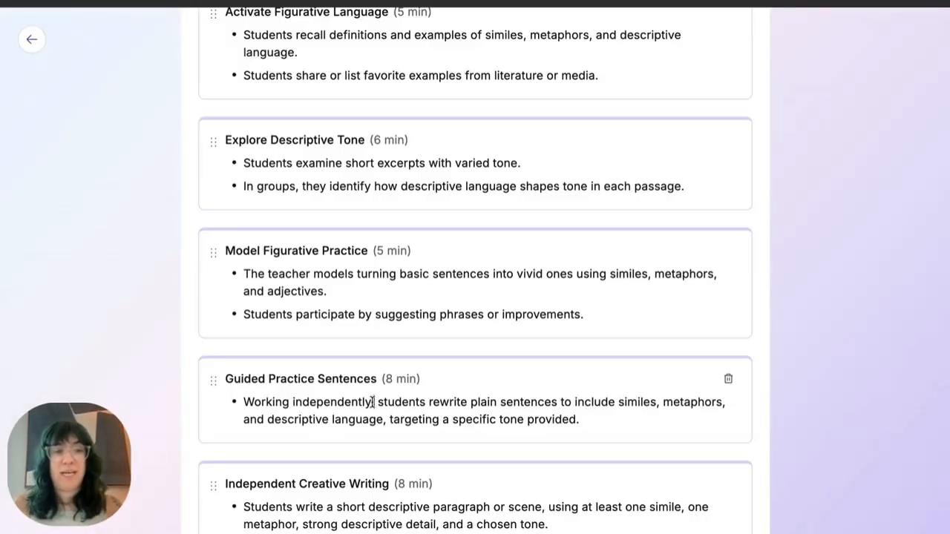
# Step: Add a step named "Write an Essay with Figurative Language" at the end of the lesson outline
pyautogui.scroll(-7, 425, 401)
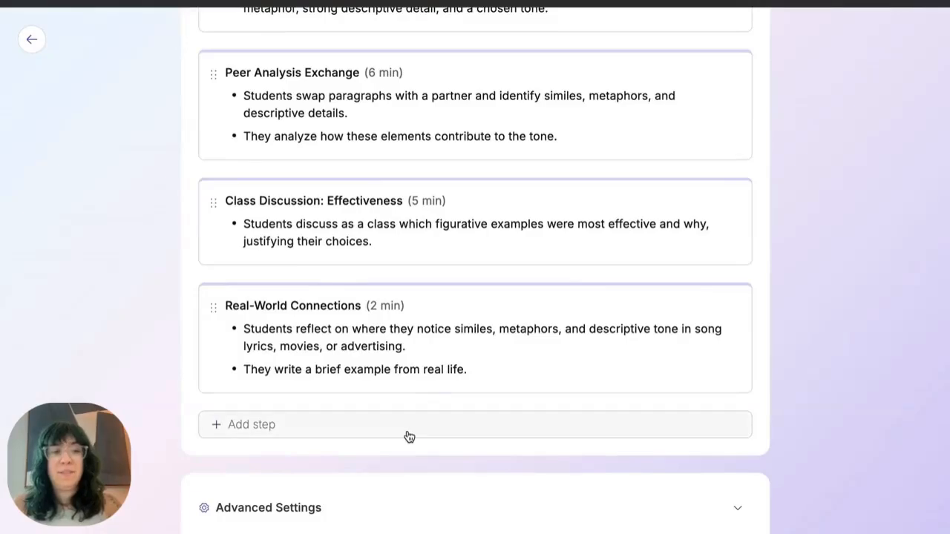
pyautogui.click(409, 436)
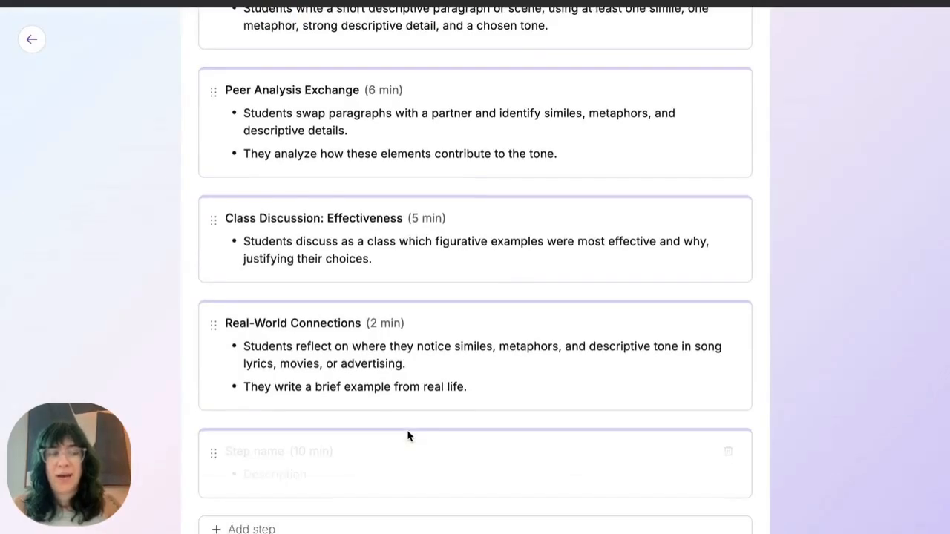
pyautogui.click(243, 458)
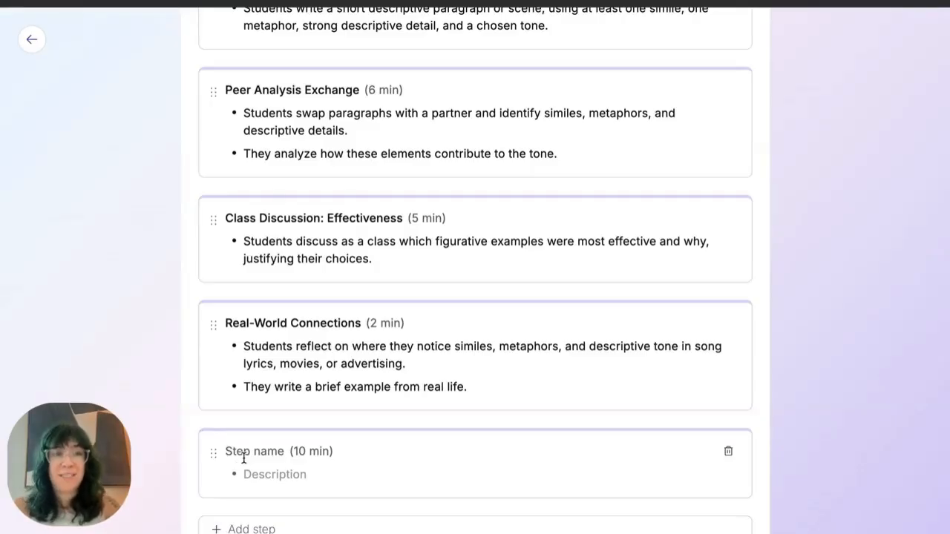
pyautogui.write('Write an Essay w')
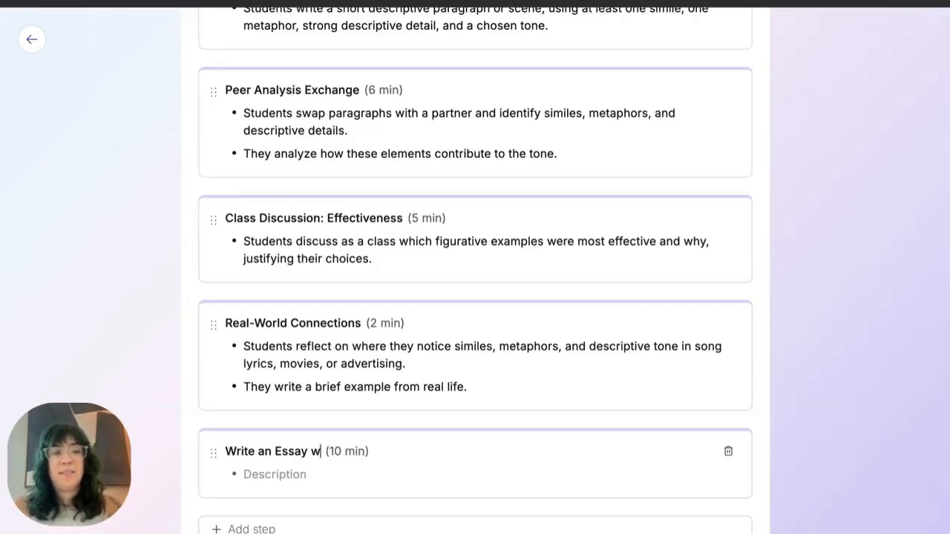
pyautogui.write('ith Figurative Language')
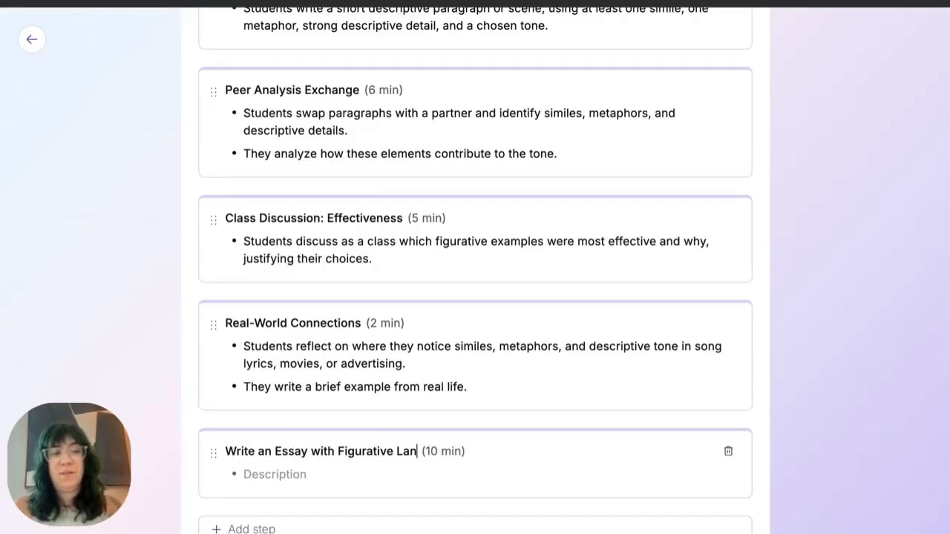
# Step: Describe the essay step as "Students must write a 5 paragraph essay that uses figurative language to describe something they see every day."
pyautogui.click(223, 480)
pyautogui.write('Students must wr')
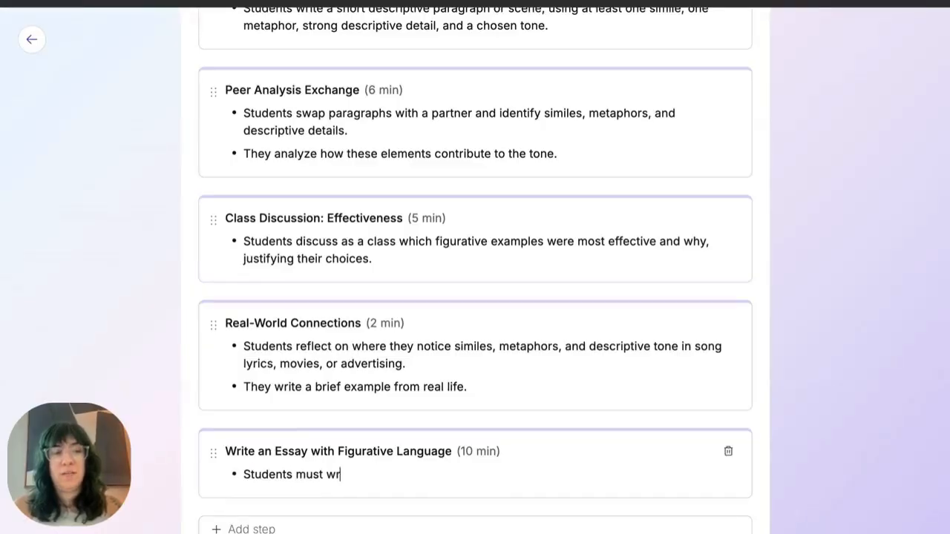
pyautogui.write('ite a 5 paragraph es')
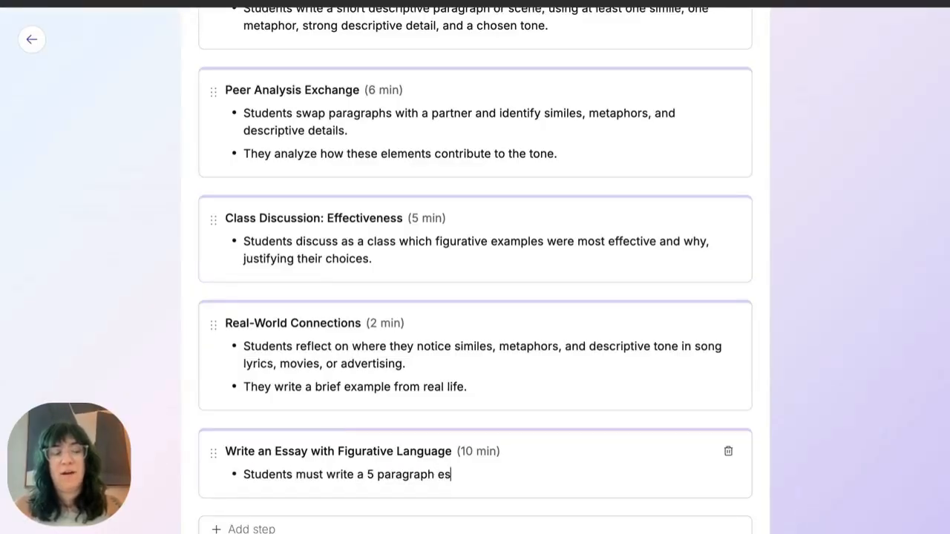
pyautogui.write('say that uses d')
pyautogui.press('BackSpace')
pyautogui.write('f')
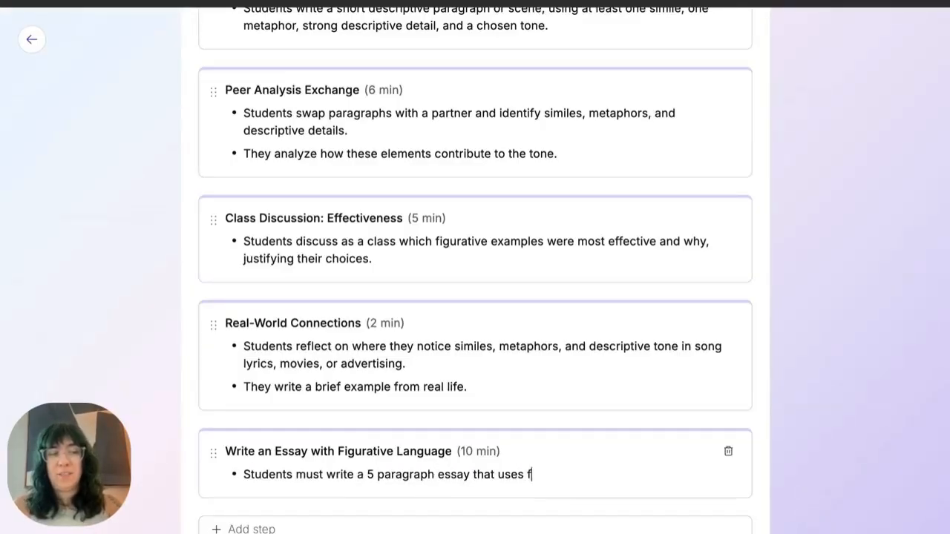
pyautogui.write('igurative language ')
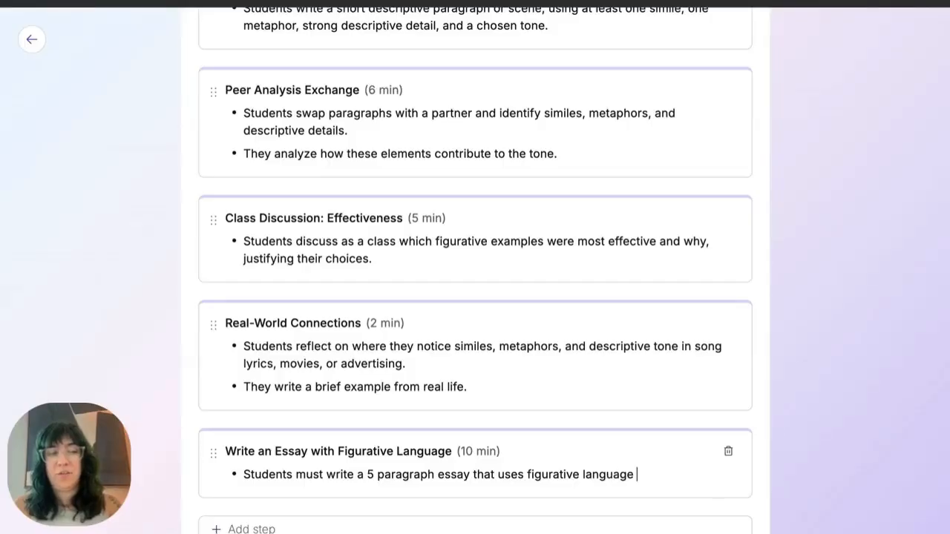
pyautogui.write('to describe something th')
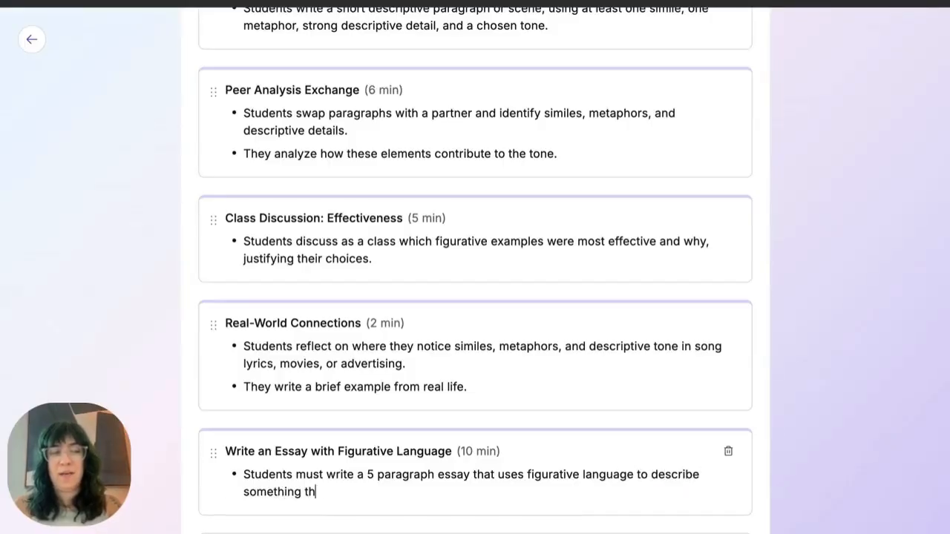
pyautogui.write('ey see every day.')
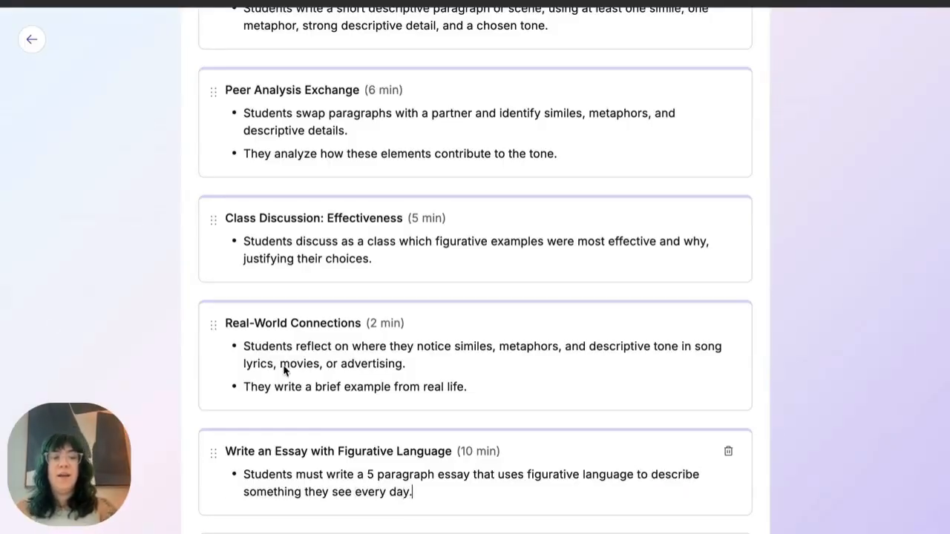
# Step: Check the end of the customized outline and generate the full lesson from it
pyautogui.scroll(-2, 331, 325)
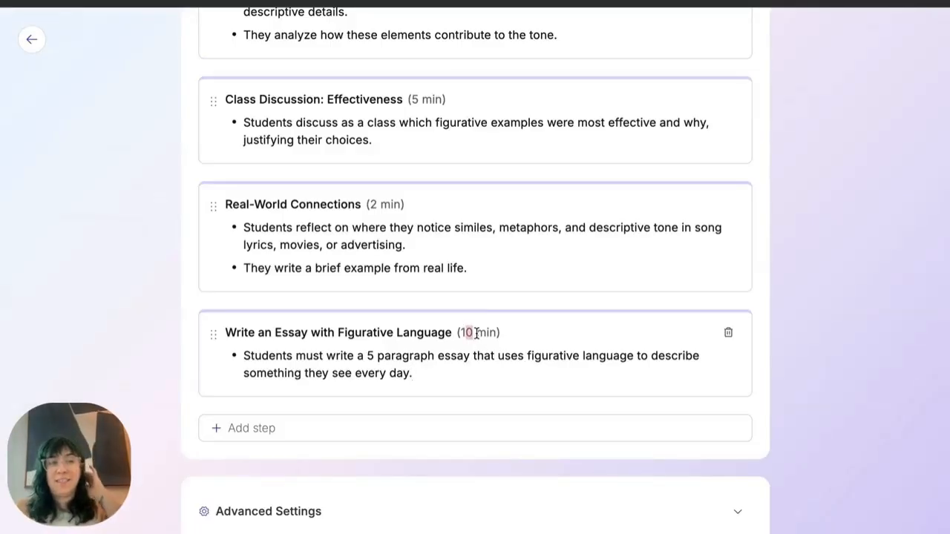
pyautogui.scroll(-1, 399, 357)
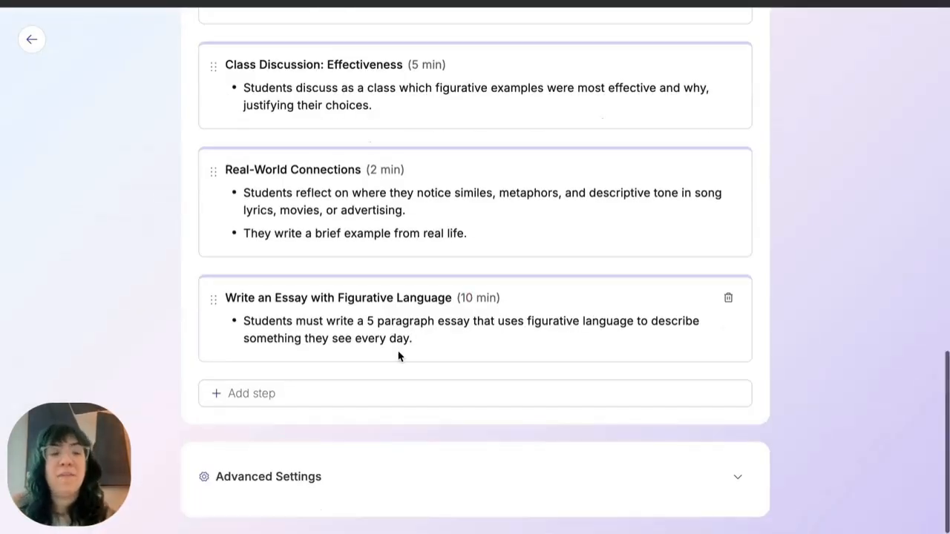
pyautogui.scroll(6, 398, 352)
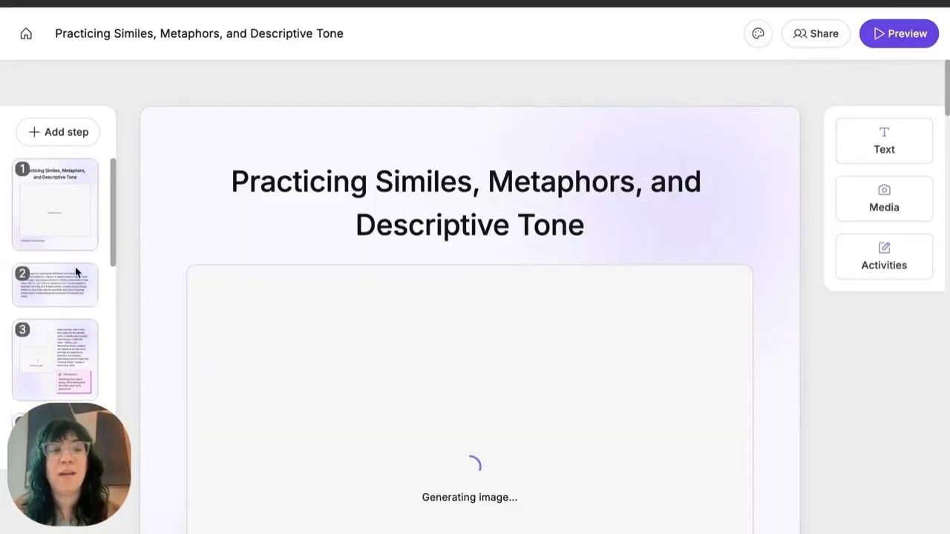
# Step: Examine the first six steps of the generated lesson, including their texts, callouts and response questions
pyautogui.click(74, 273)
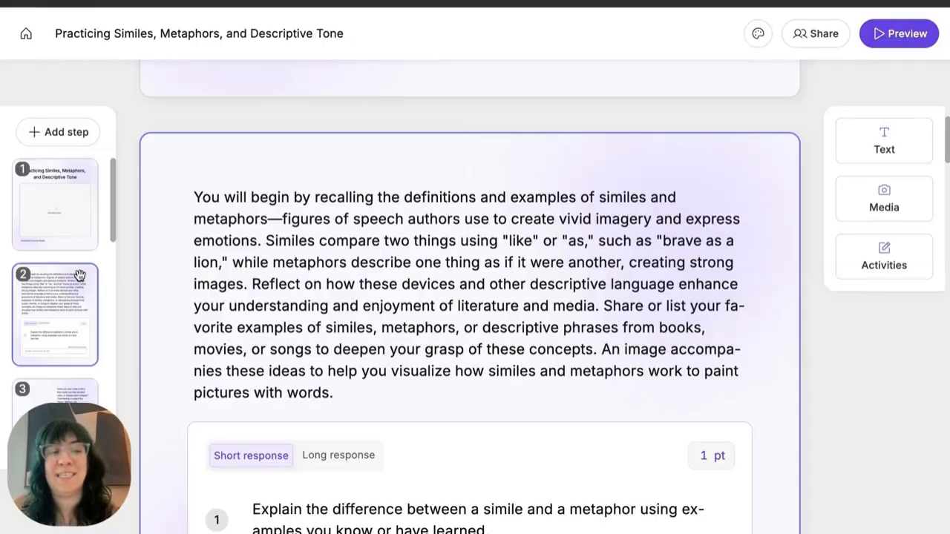
pyautogui.click(78, 169)
pyautogui.click(56, 388)
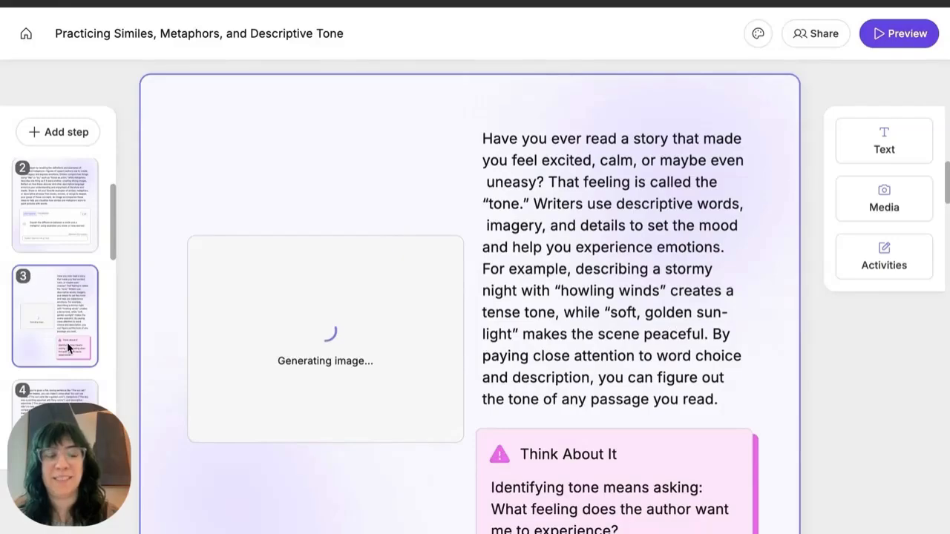
pyautogui.scroll(-3, 81, 319)
pyautogui.click(70, 297)
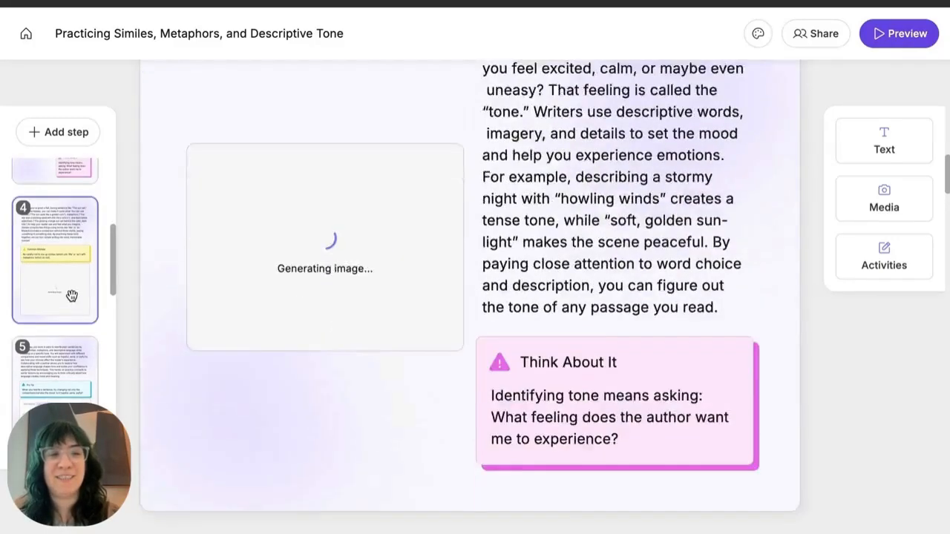
pyautogui.click(73, 323)
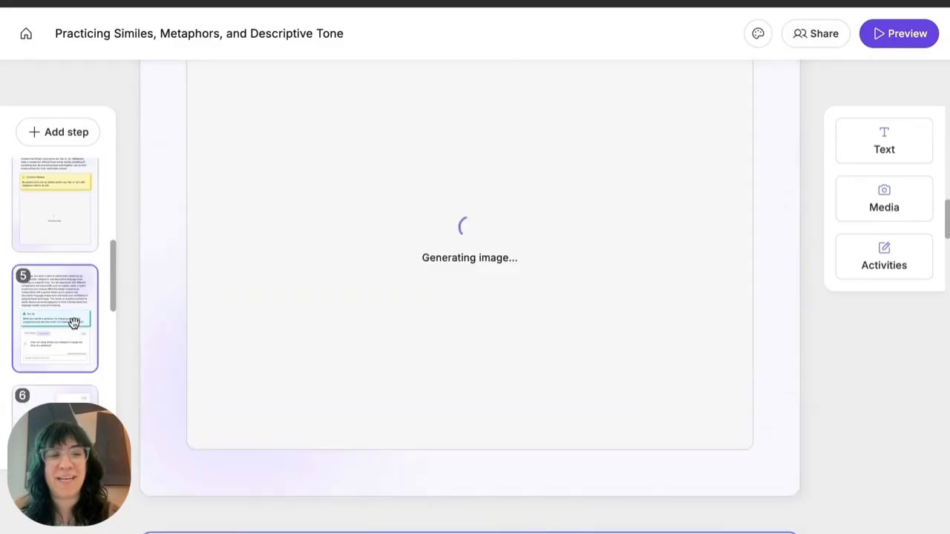
pyautogui.scroll(-3, 322, 331)
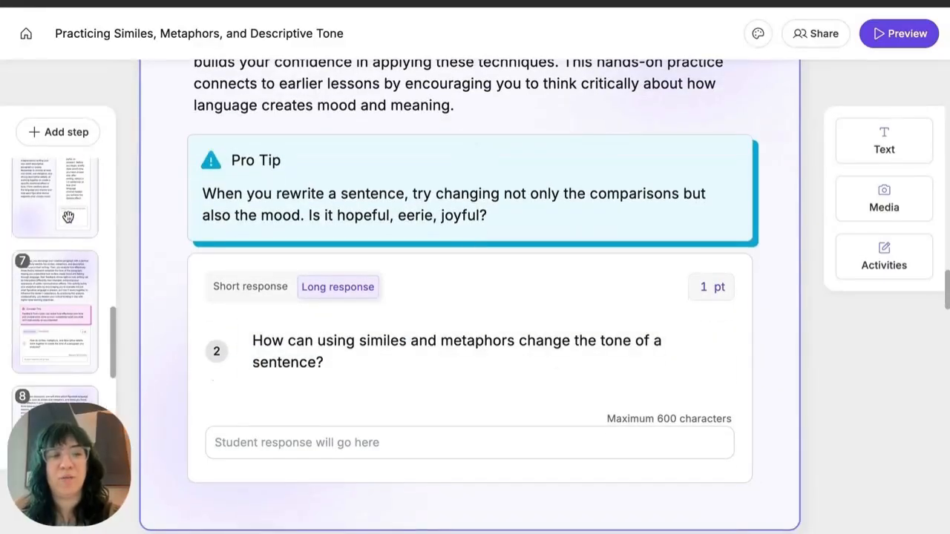
pyautogui.scroll(-6, 267, 361)
pyautogui.scroll(-4, 456, 311)
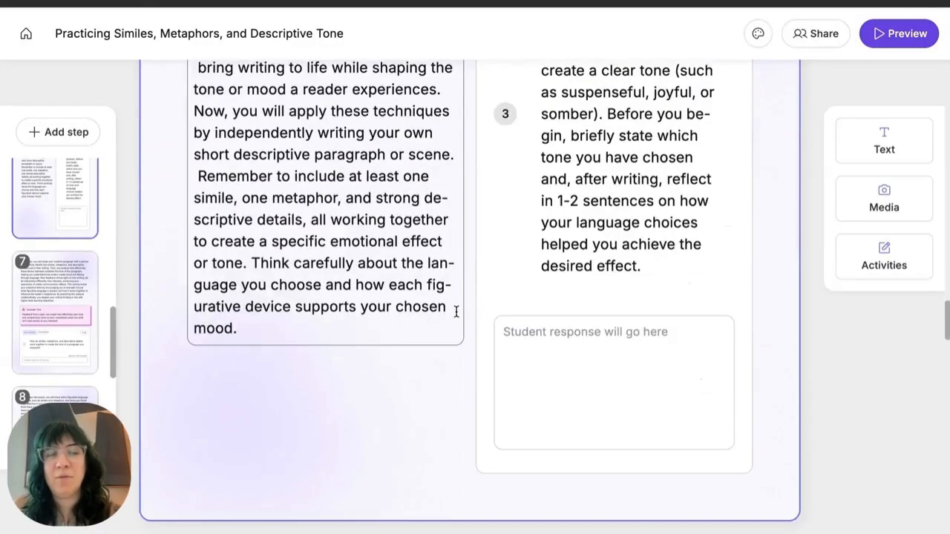
# Step: Examine lesson steps 7 to 10, from the peer analysis through the closing multiple-choice questions
pyautogui.click(65, 343)
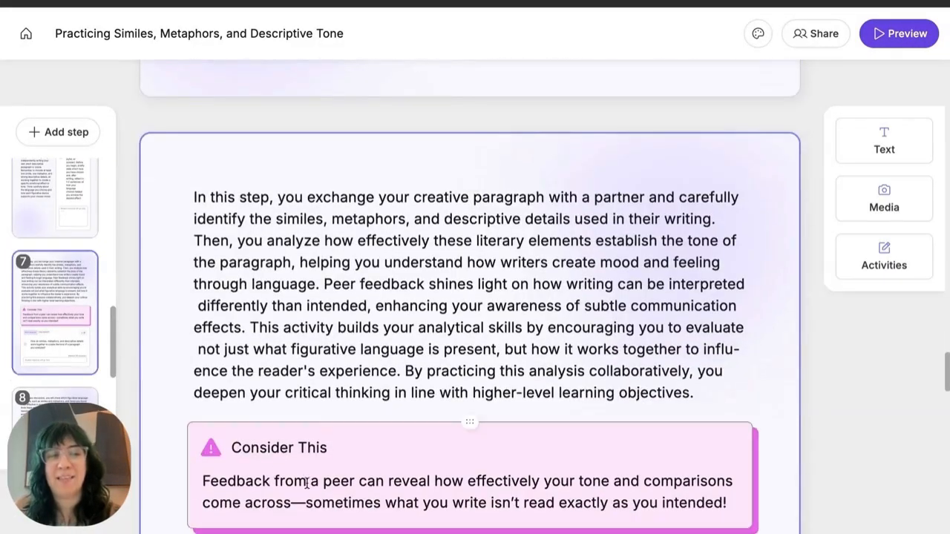
pyautogui.scroll(-1, 305, 520)
pyautogui.scroll(-4, 361, 369)
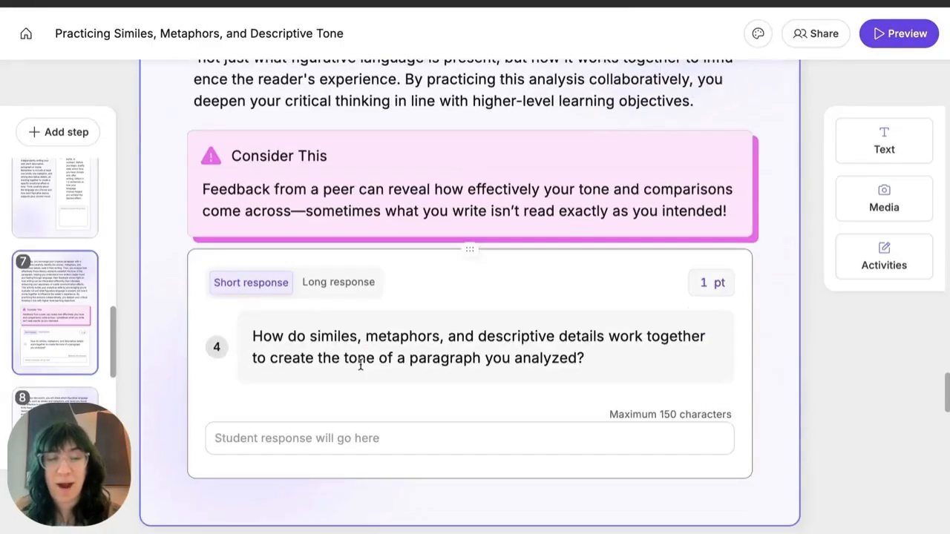
pyautogui.scroll(-8, 238, 303)
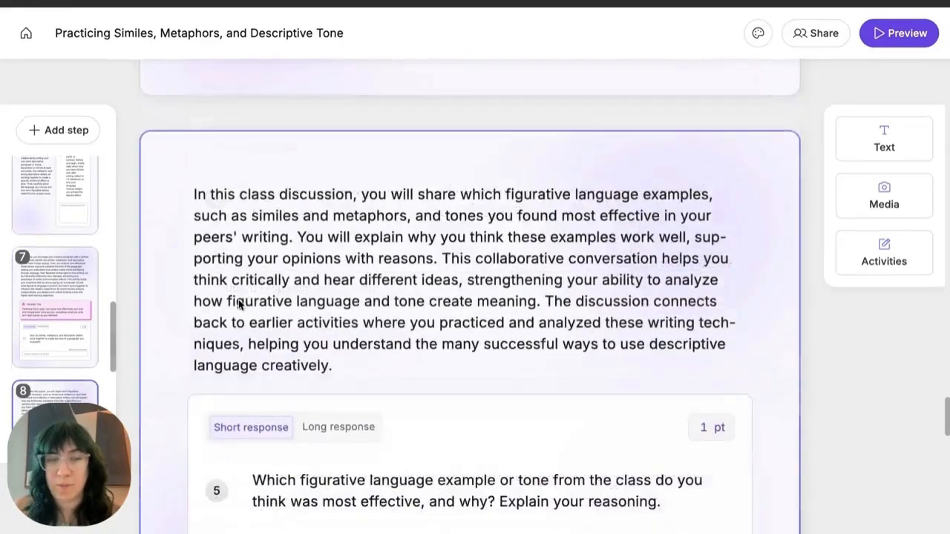
pyautogui.scroll(-1, 217, 369)
pyautogui.scroll(-4, 93, 360)
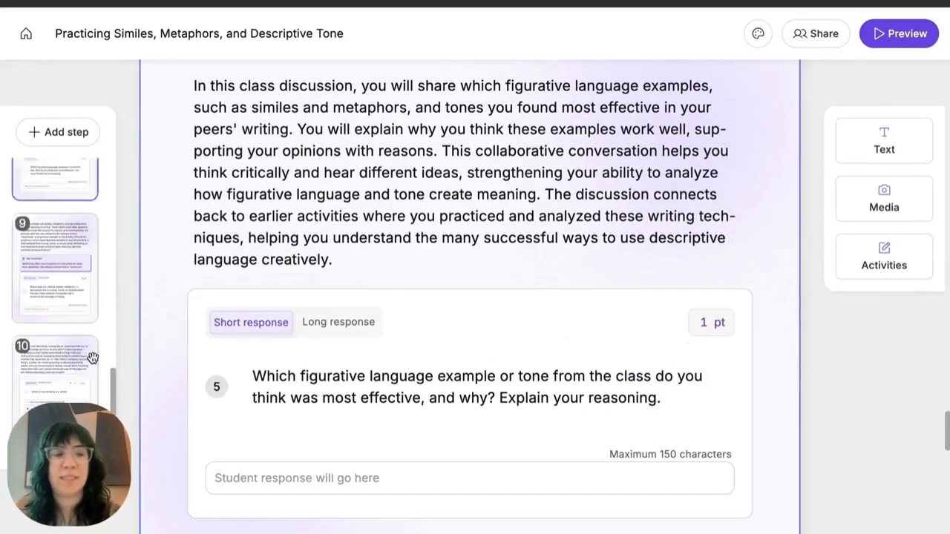
pyautogui.click(80, 368)
pyautogui.scroll(-5, 420, 291)
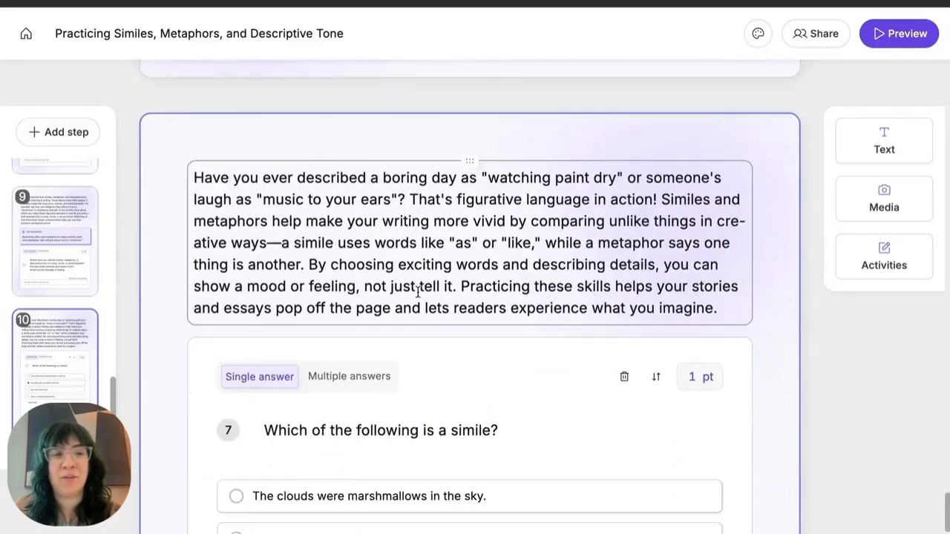
pyautogui.scroll(-7, 322, 355)
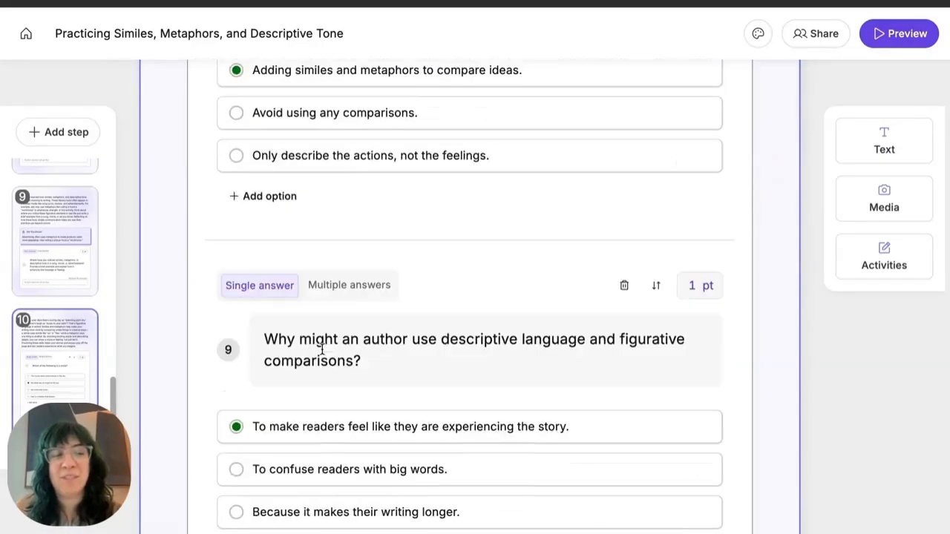
pyautogui.scroll(-4, 415, 429)
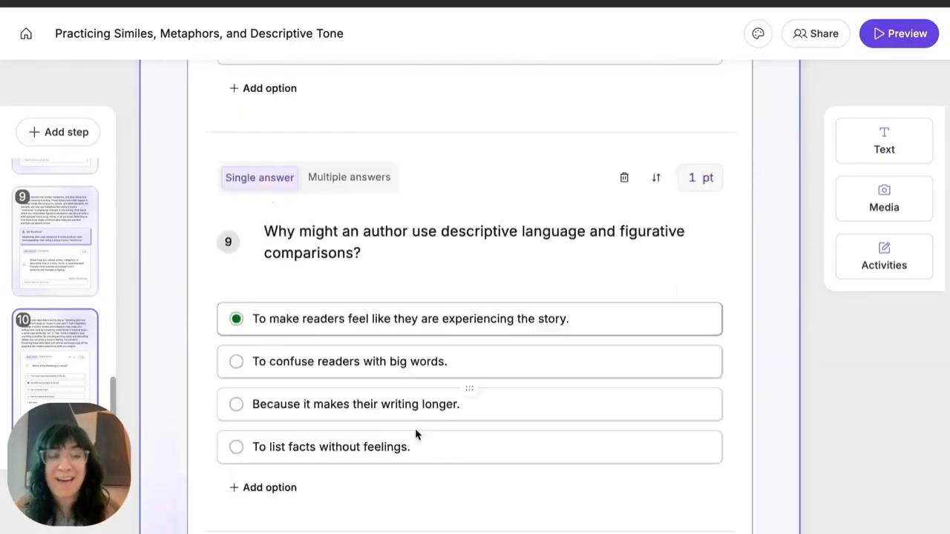
# Step: Return to the start of the lesson and inspect the generated images on steps 1 and 3 and the text of step 2
pyautogui.scroll(10, 69, 319)
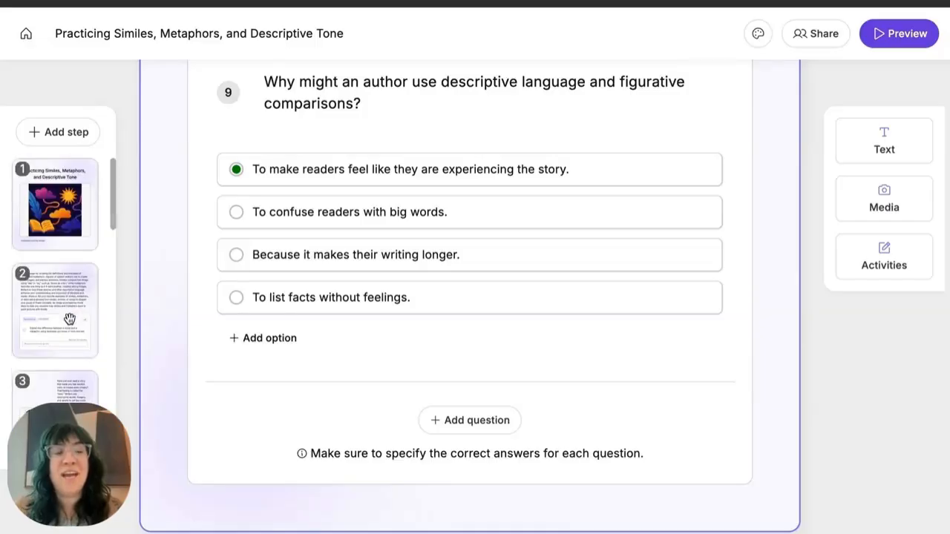
pyautogui.click(58, 210)
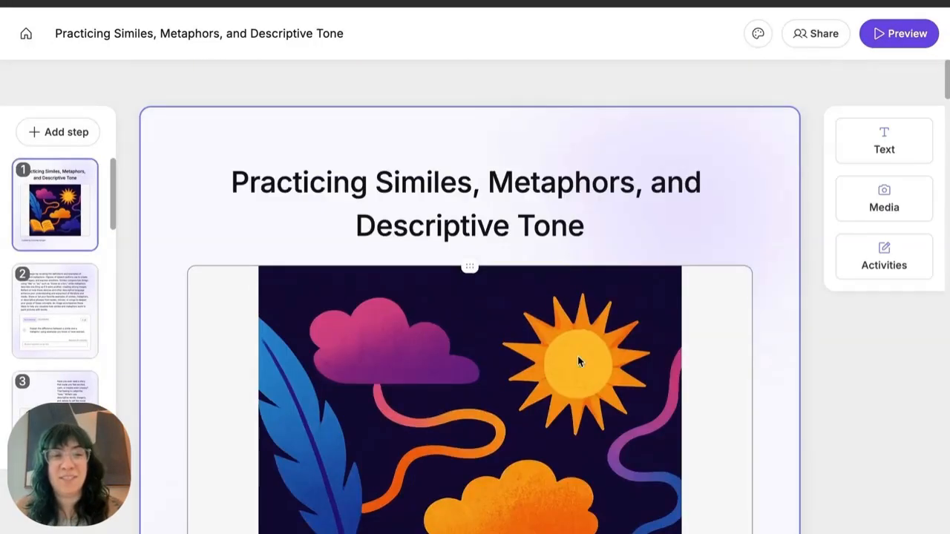
pyautogui.scroll(-5, 577, 355)
pyautogui.scroll(3, 577, 356)
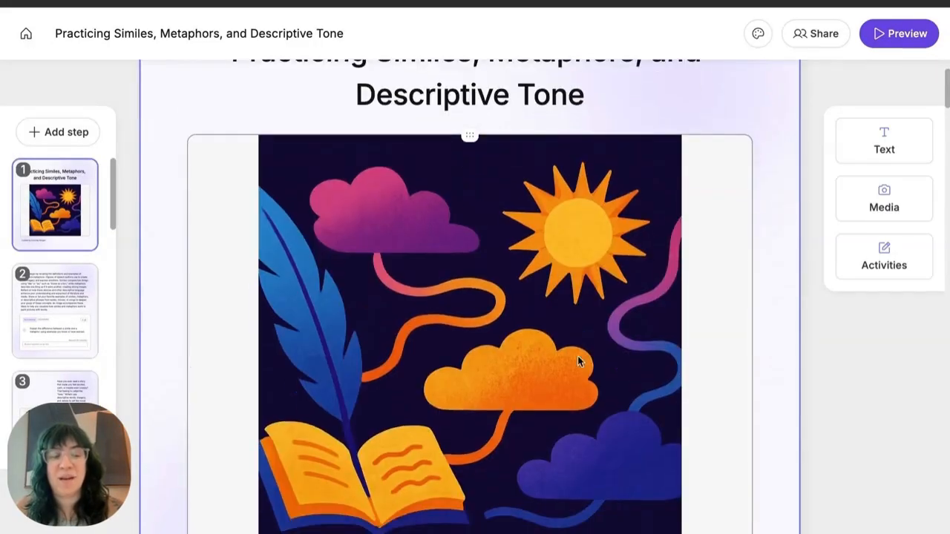
pyautogui.click(37, 397)
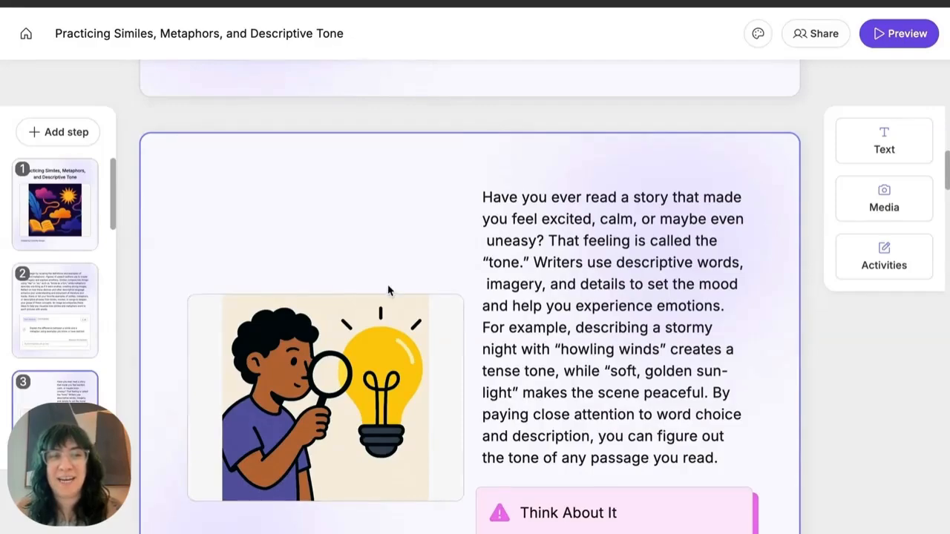
pyautogui.scroll(1, 594, 244)
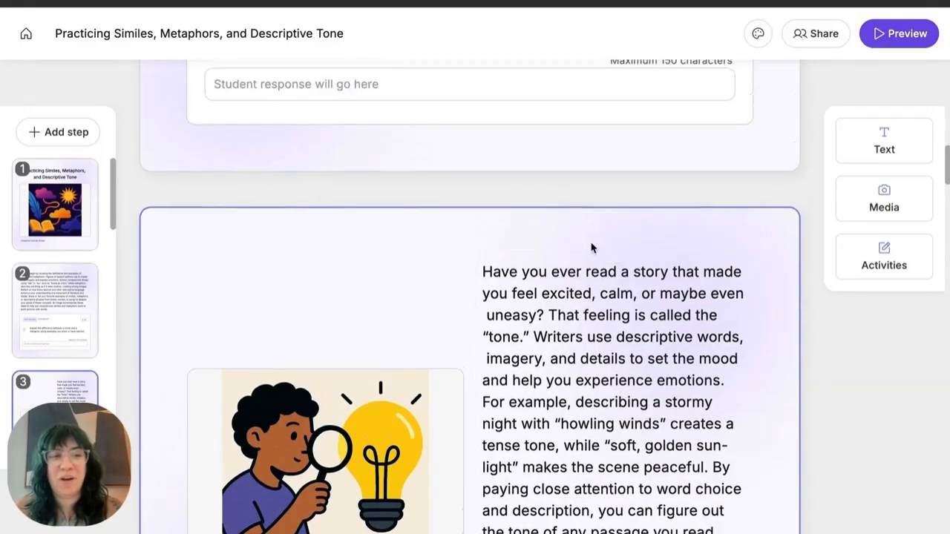
pyautogui.scroll(-3, 591, 245)
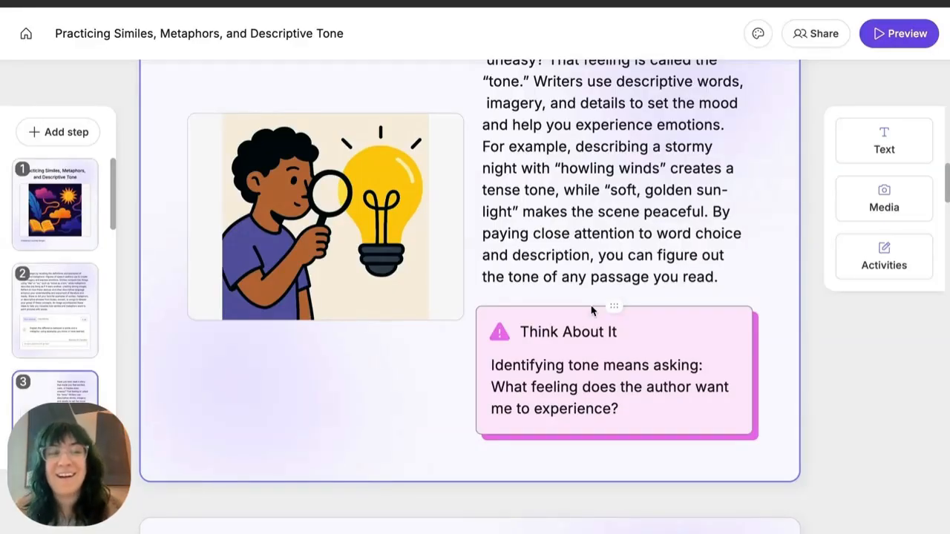
pyautogui.scroll(10, 625, 227)
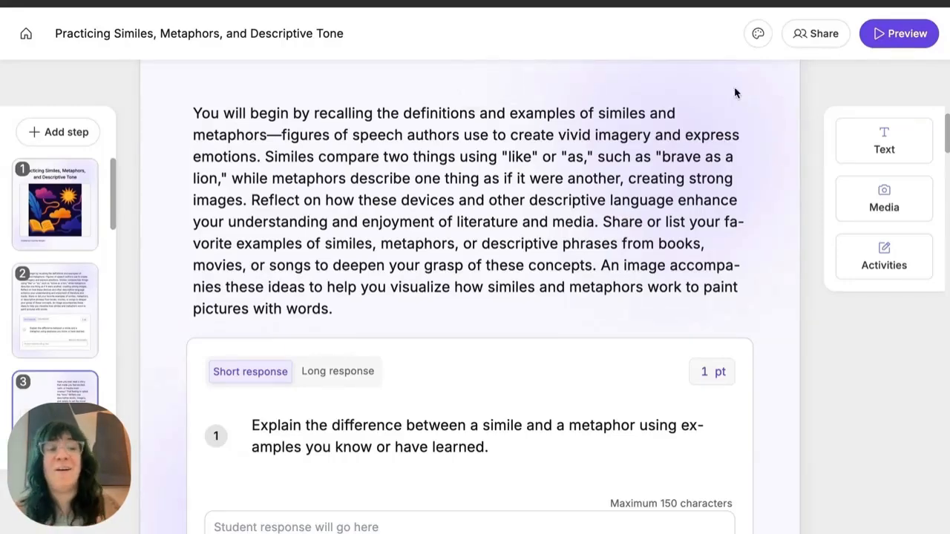
pyautogui.scroll(1, 638, 254)
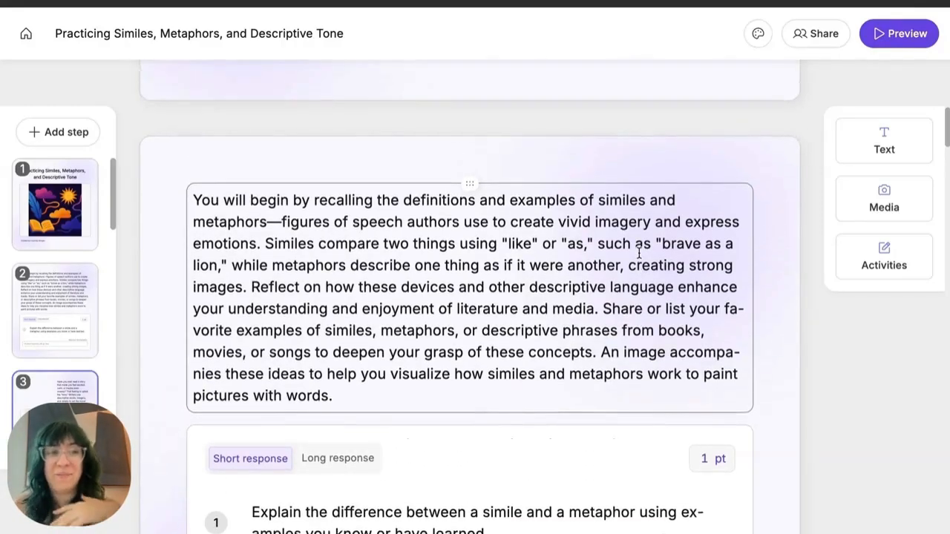
# Step: Examine the introductory text and short-response question on step 2, and check which text blocks can be added
pyautogui.scroll(3, 632, 148)
pyautogui.scroll(-3, 633, 145)
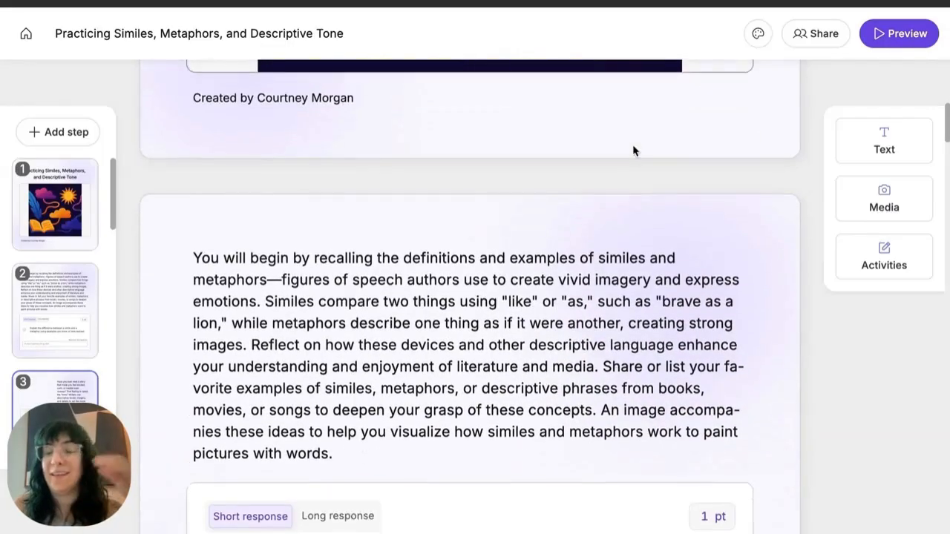
pyautogui.scroll(-1, 632, 151)
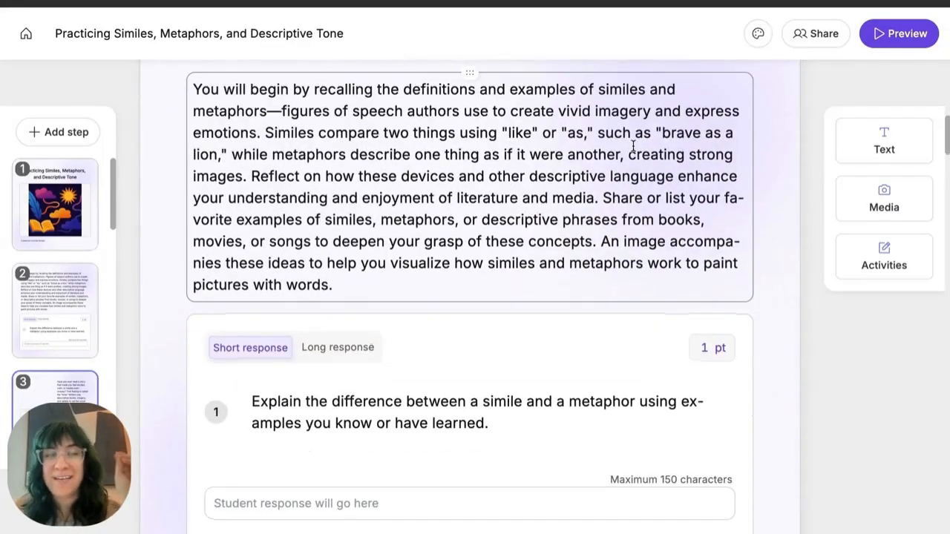
pyautogui.scroll(-1, 629, 152)
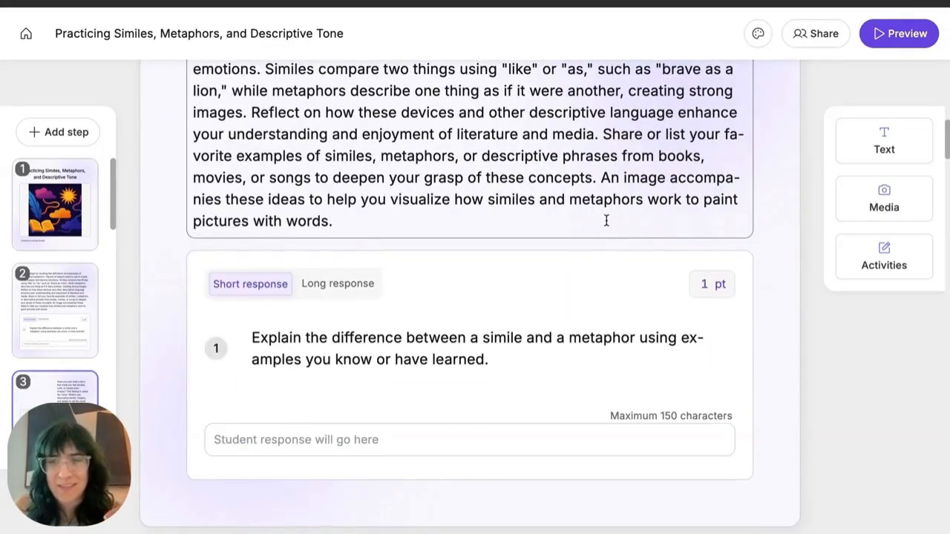
pyautogui.scroll(-1, 606, 220)
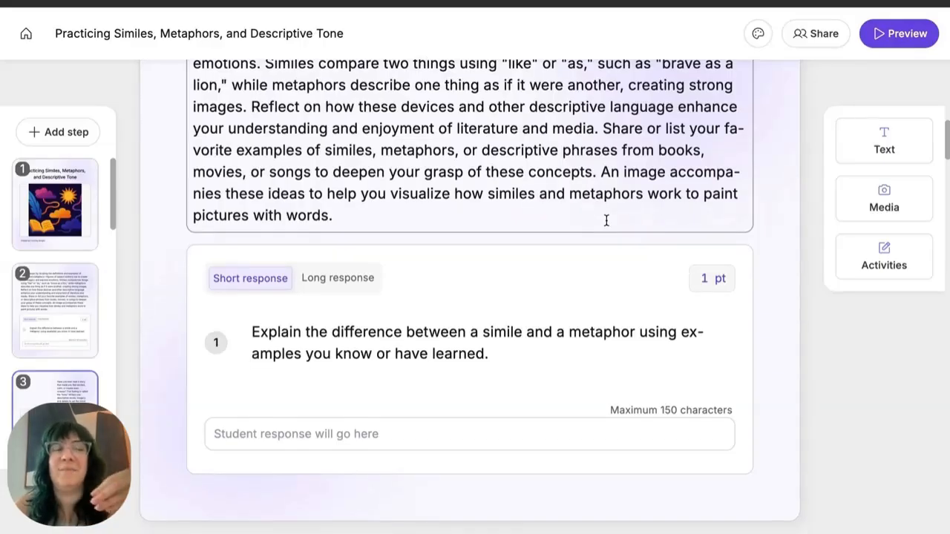
pyautogui.scroll(1, 606, 221)
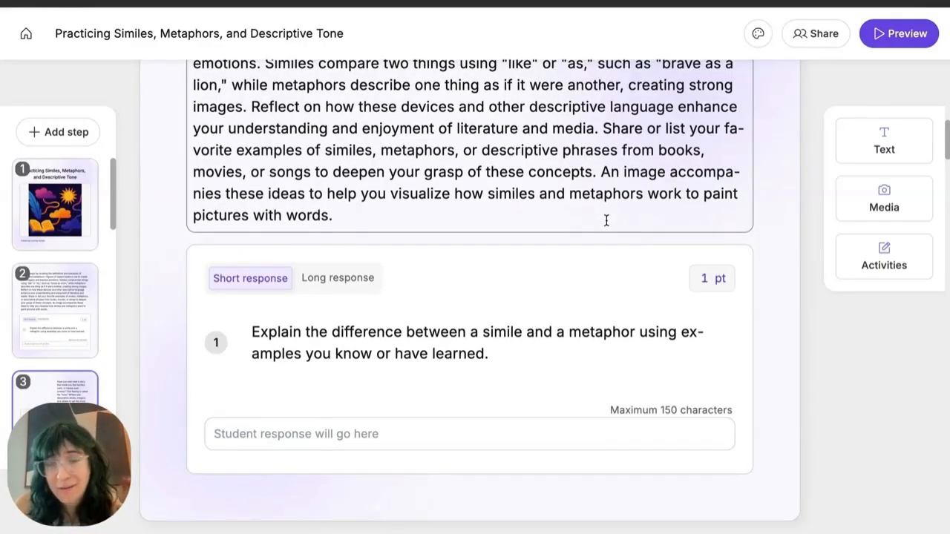
pyautogui.scroll(3, 606, 220)
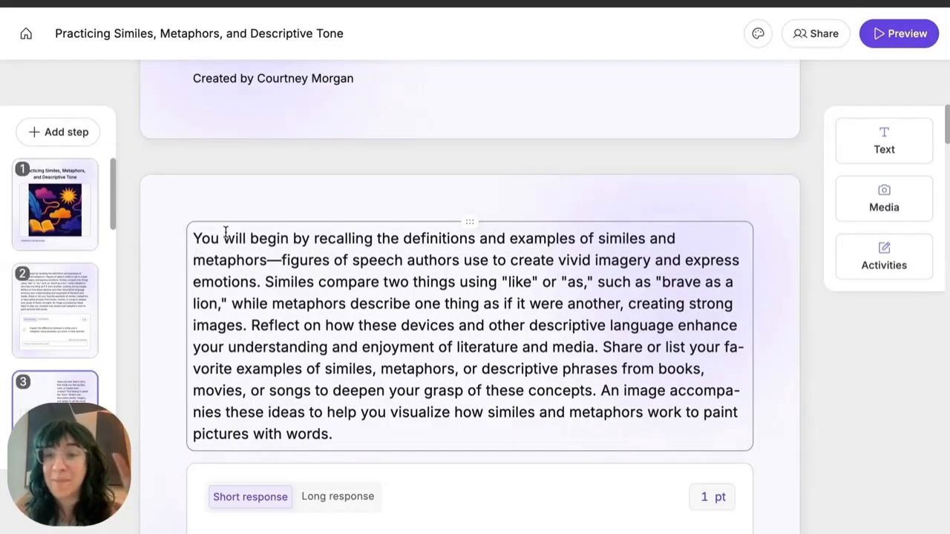
pyautogui.click(866, 151)
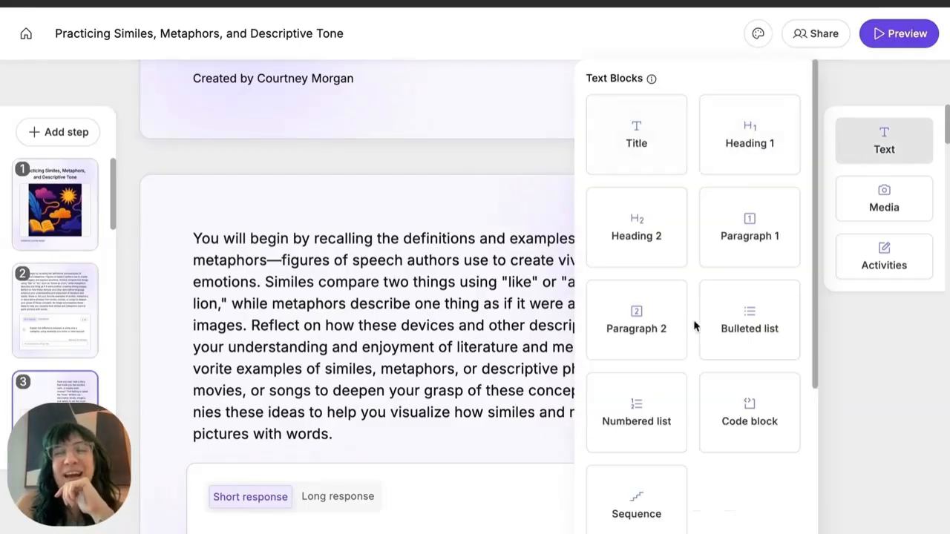
pyautogui.click(381, 246)
pyautogui.scroll(-2, 439, 222)
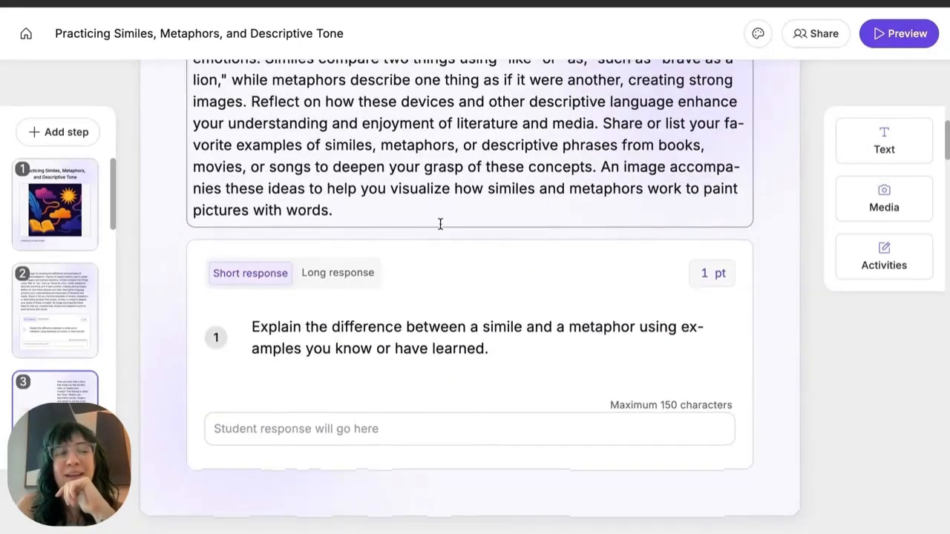
pyautogui.scroll(3, 599, 168)
# Step: Add a Heading 1 block and move it to step 2, above the introductory paragraph
pyautogui.click(884, 140)
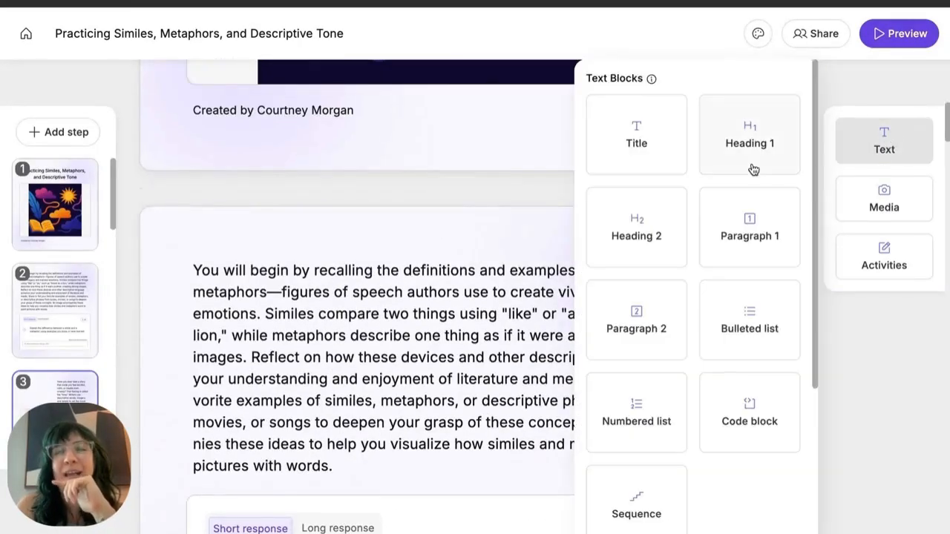
pyautogui.click(742, 153)
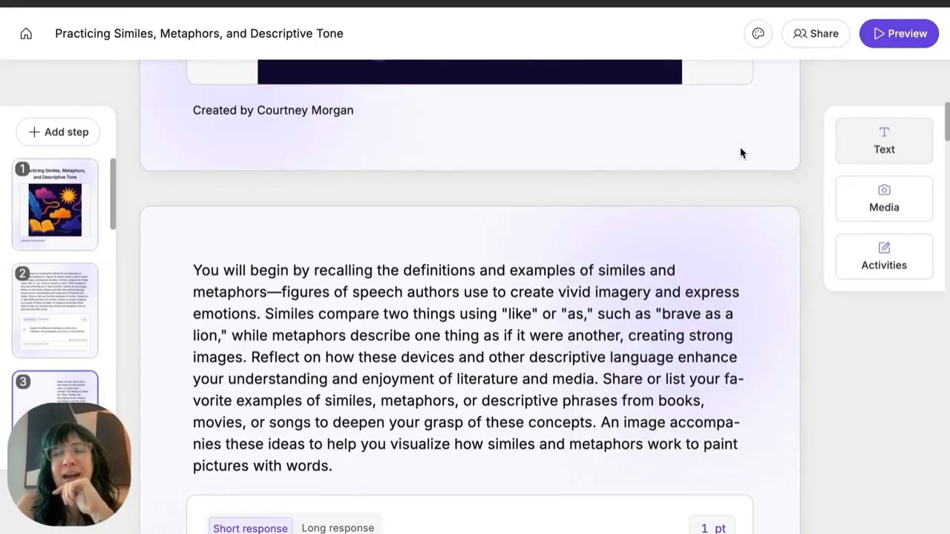
pyautogui.scroll(-6, 420, 324)
pyautogui.scroll(-10, 367, 490)
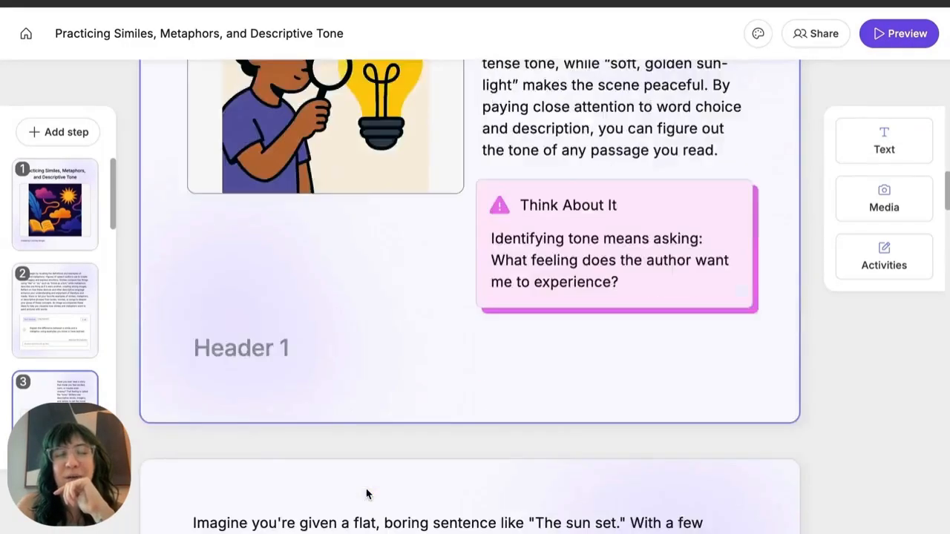
pyautogui.scroll(3, 369, 451)
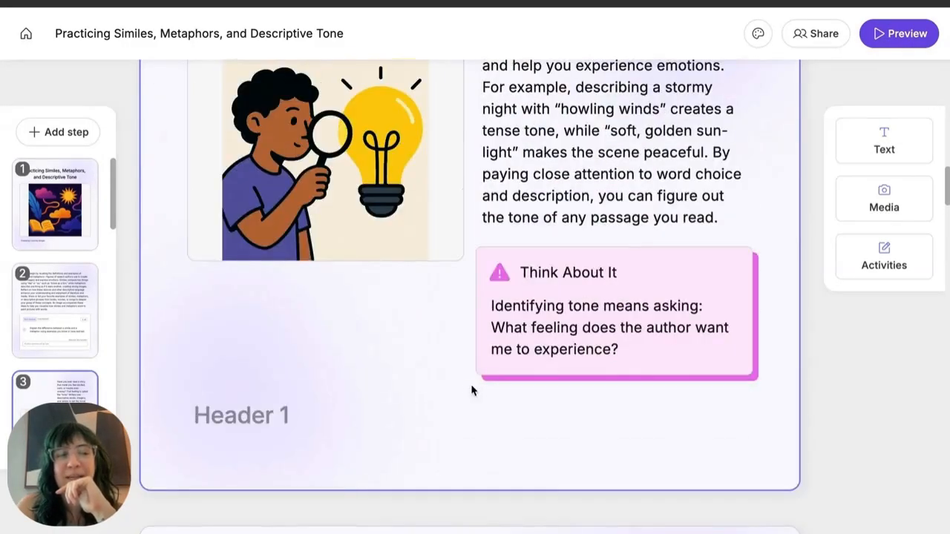
pyautogui.moveTo(469, 385); pyautogui.dragTo(463, 252)
pyautogui.scroll(3, 454, 208)
pyautogui.moveTo(453, 209); pyautogui.dragTo(338, 265)
# Step: Enter "Give a Title To My Slide" as the heading of step 2
pyautogui.click(253, 248)
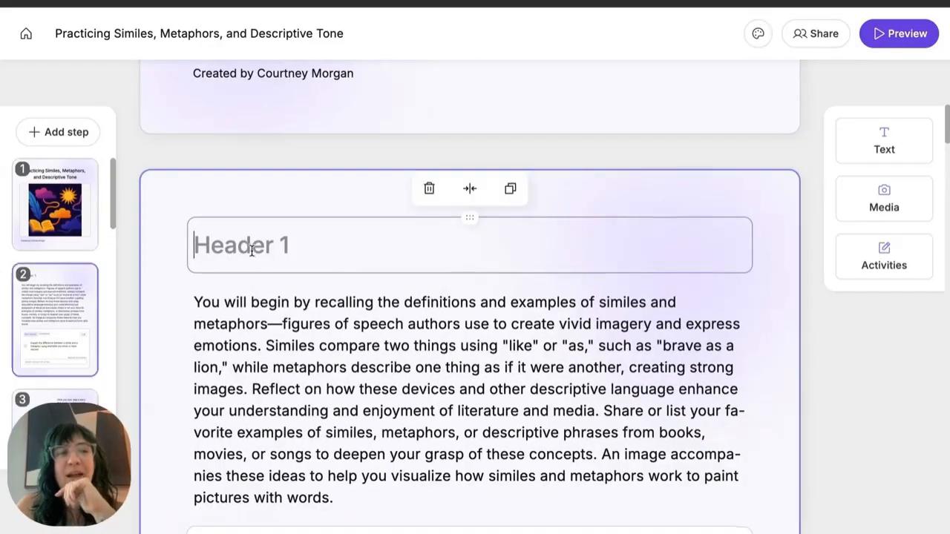
pyautogui.write('Give a T')
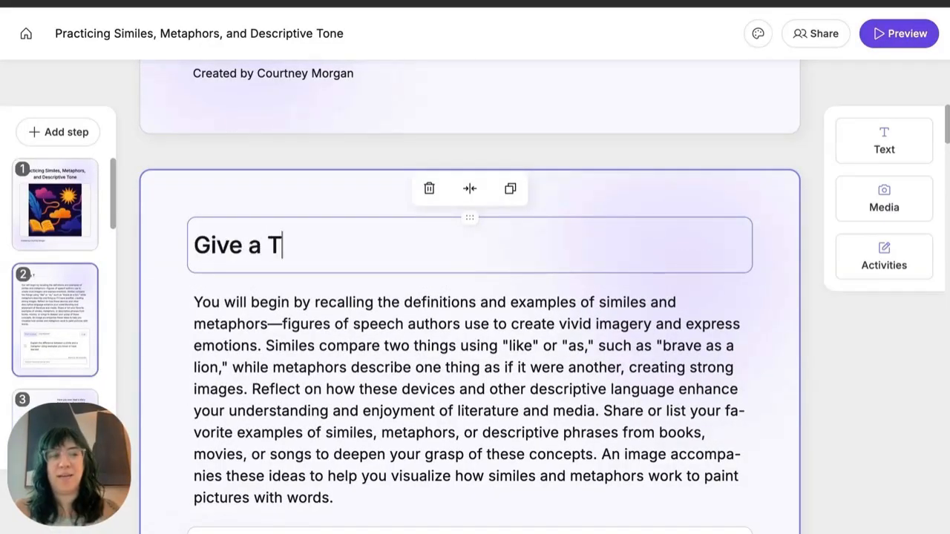
pyautogui.write('itle To My Slide')
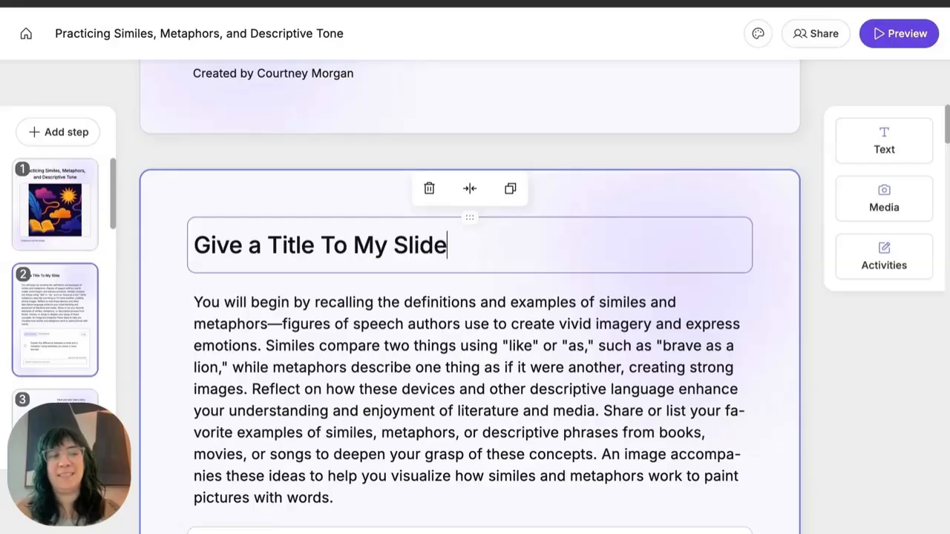
pyautogui.click(297, 293)
# Step: Add a Sequence text block to step 2, below the short-response question
pyautogui.click(884, 141)
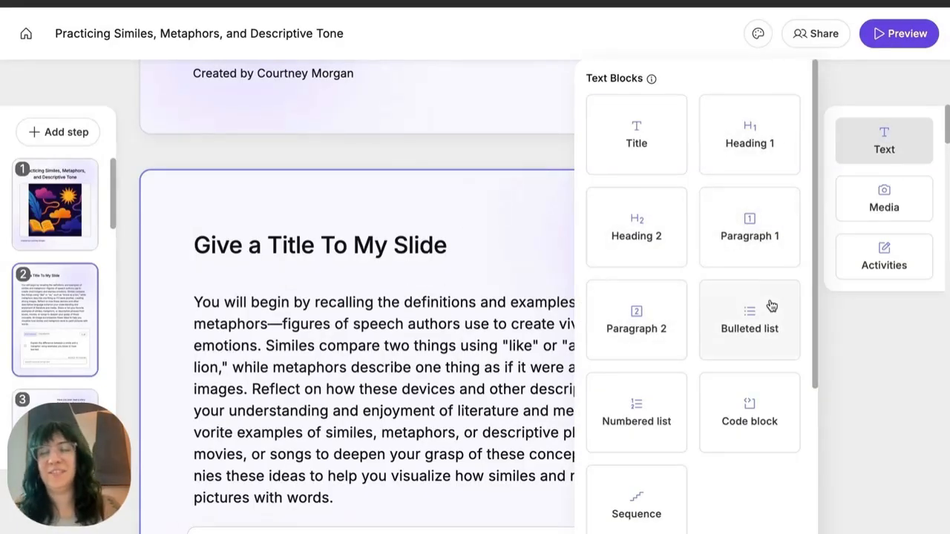
pyautogui.scroll(-1, 771, 306)
pyautogui.scroll(-1, 768, 306)
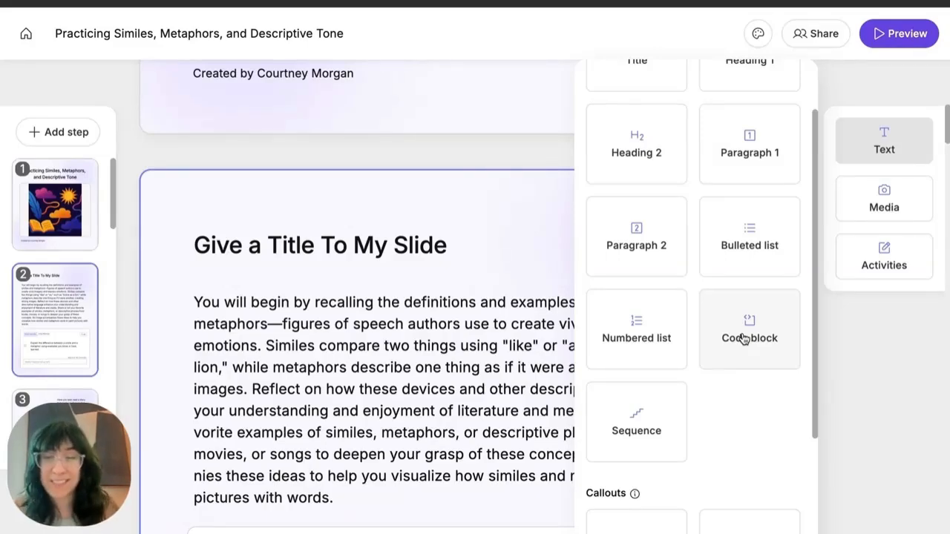
pyautogui.click(650, 440)
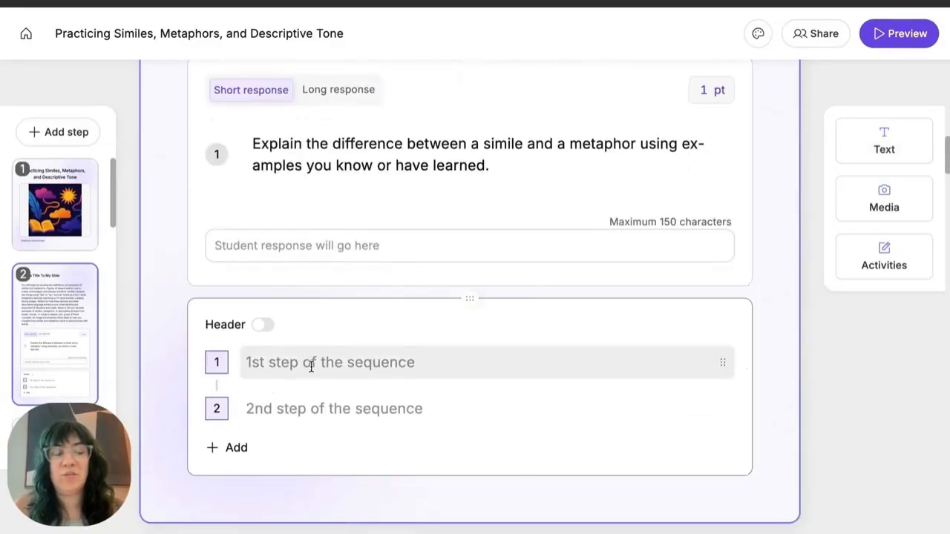
# Step: Fill in the first two sequence items with "Write an outline" and "Determine a thesis statement"
pyautogui.click(317, 371)
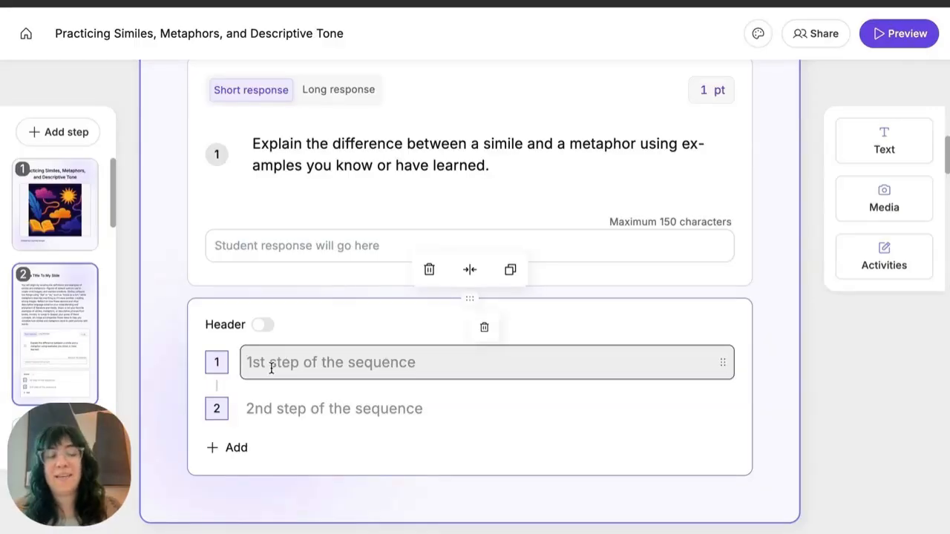
pyautogui.write('Write an outline')
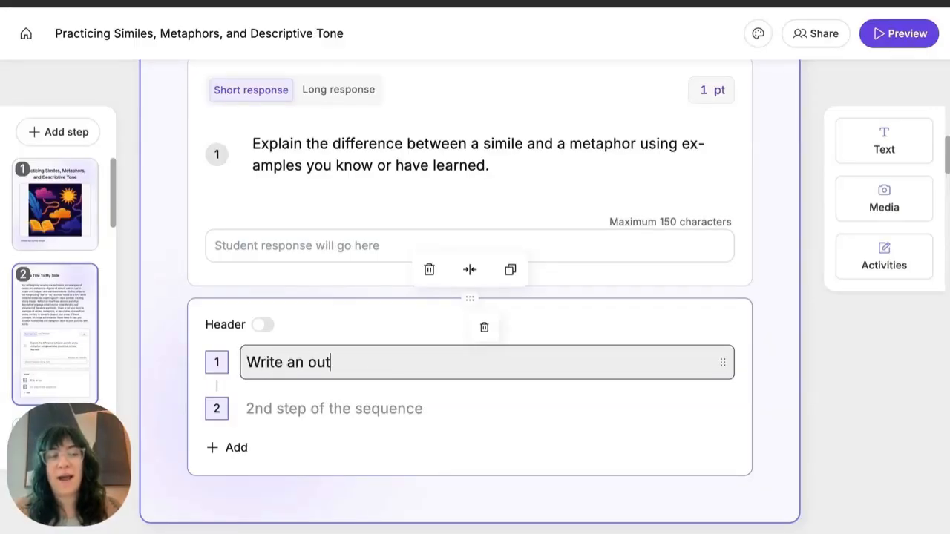
pyautogui.click(280, 402)
pyautogui.write('Determine a ')
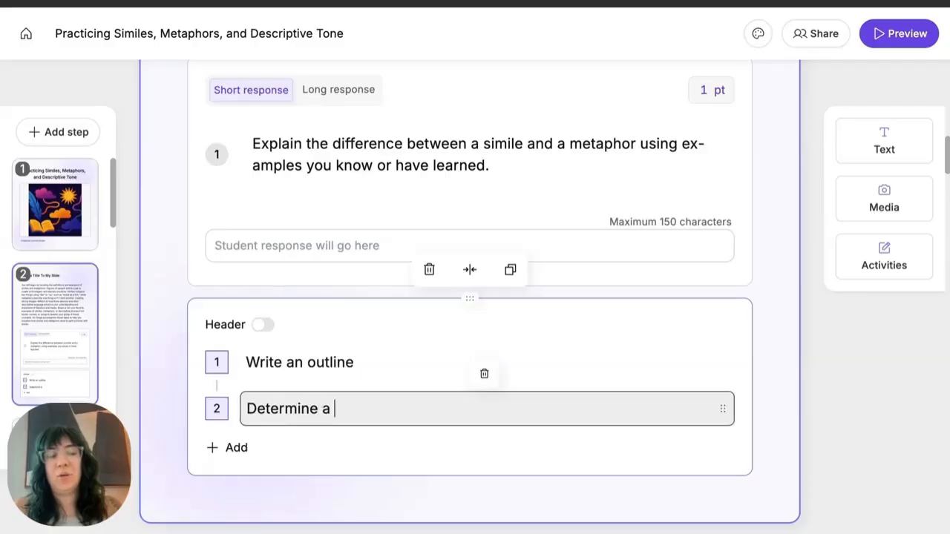
pyautogui.write('thesis statement')
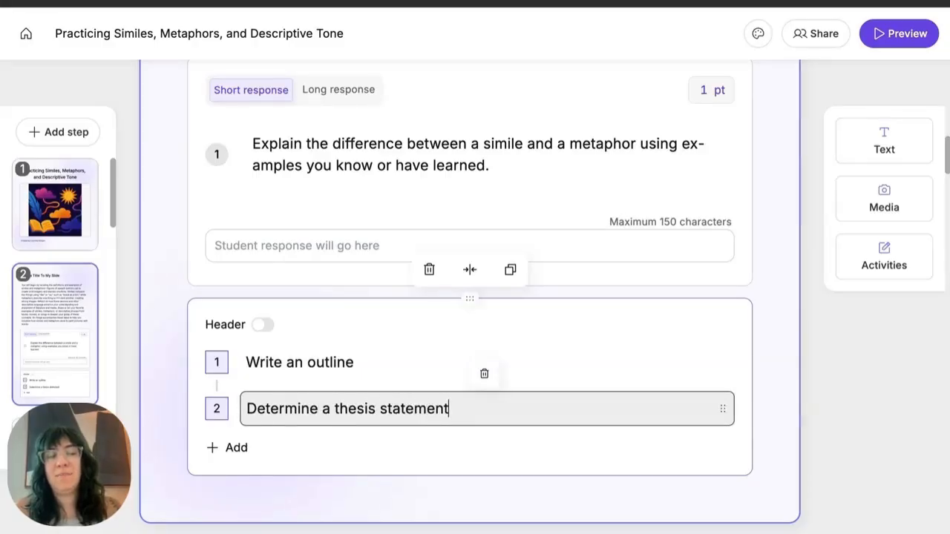
# Step: Add three more sequence items: "Draft your conclusion", "Write your essay" and "Read and edit your essay"
pyautogui.click(217, 449)
pyautogui.write('Draft your')
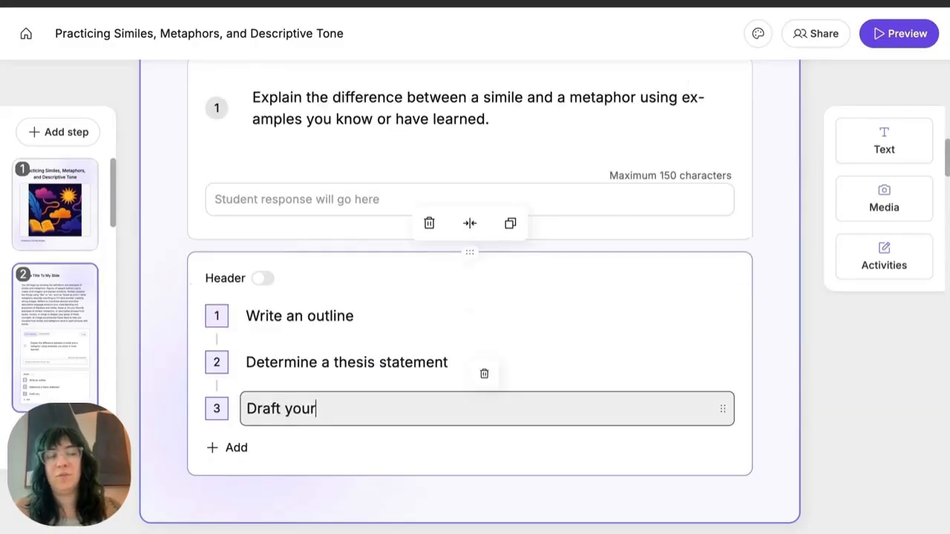
pyautogui.write(' conclusion')
pyautogui.click(238, 449)
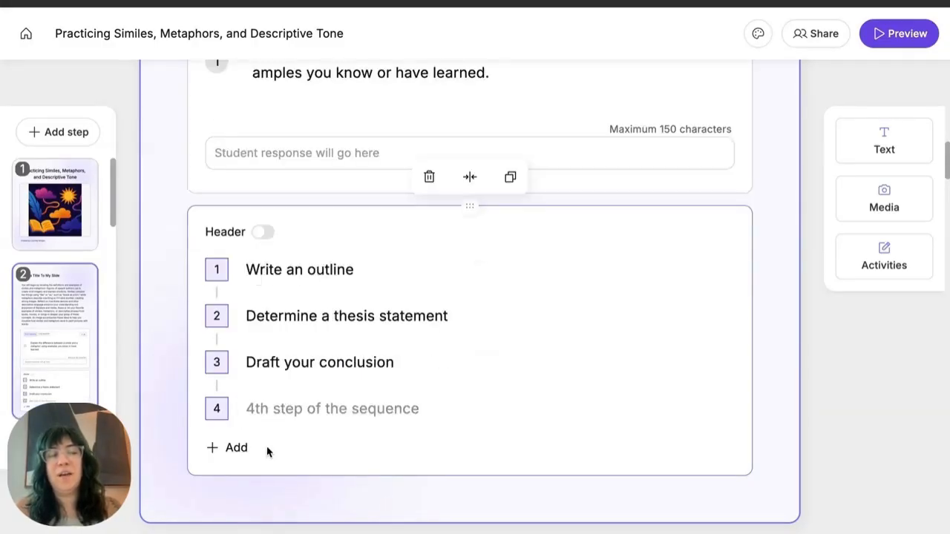
pyautogui.write('Write your essay')
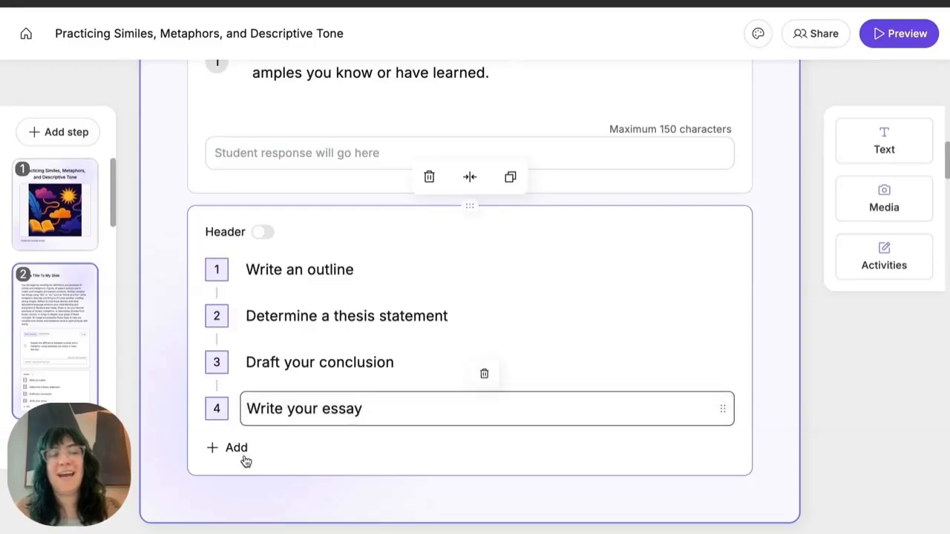
pyautogui.click(239, 451)
pyautogui.write('Read and edit ')
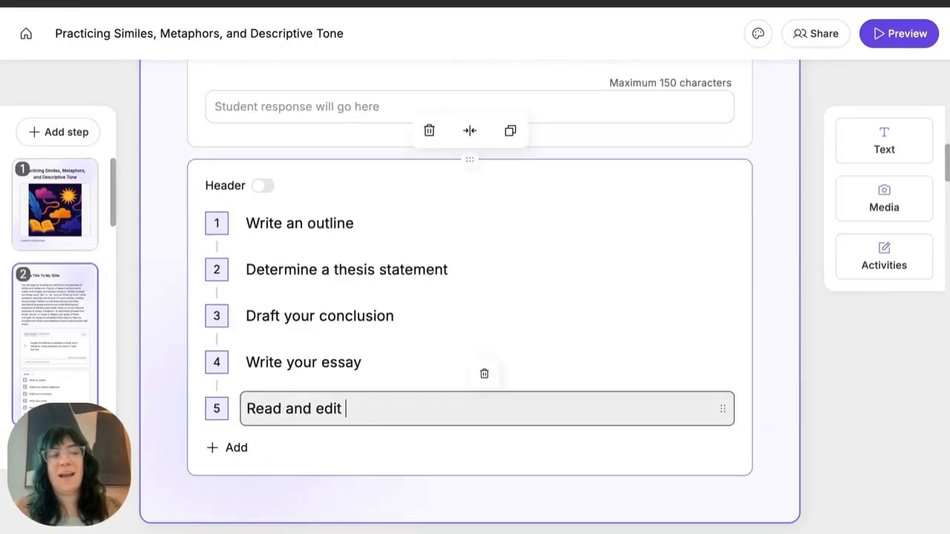
pyautogui.write('your essay')
pyautogui.click(346, 496)
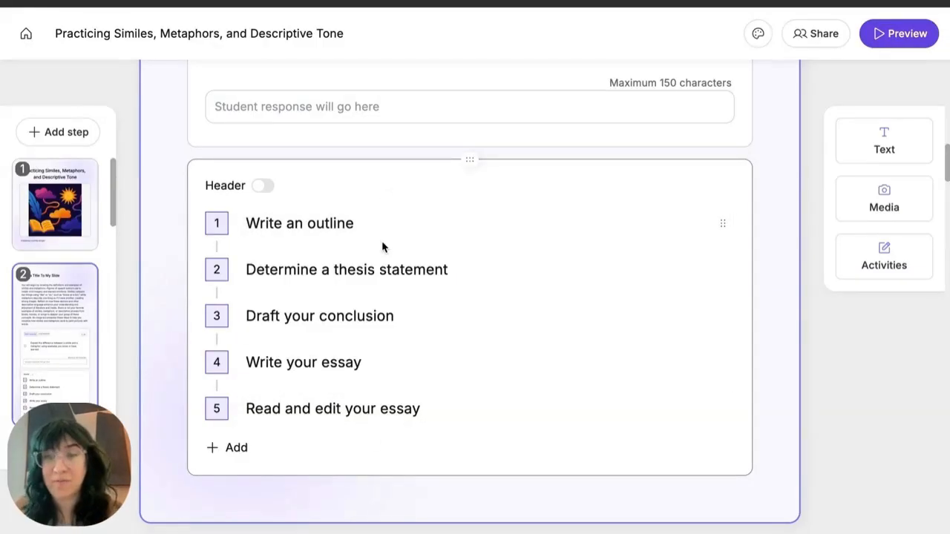
# Step: Review the available text and callout blocks and the example content on tone in step 3
pyautogui.click(882, 149)
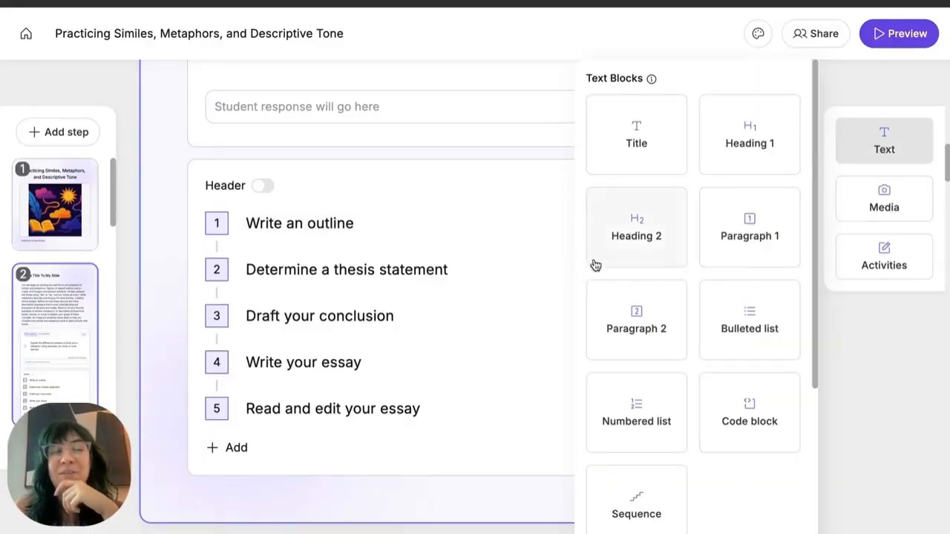
pyautogui.scroll(-4, 616, 364)
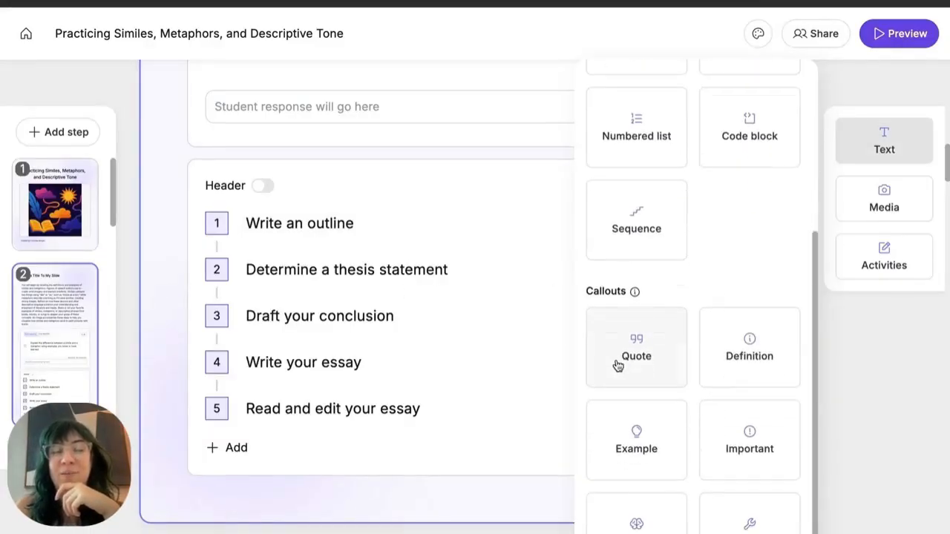
pyautogui.click(416, 498)
pyautogui.scroll(-10, 581, 375)
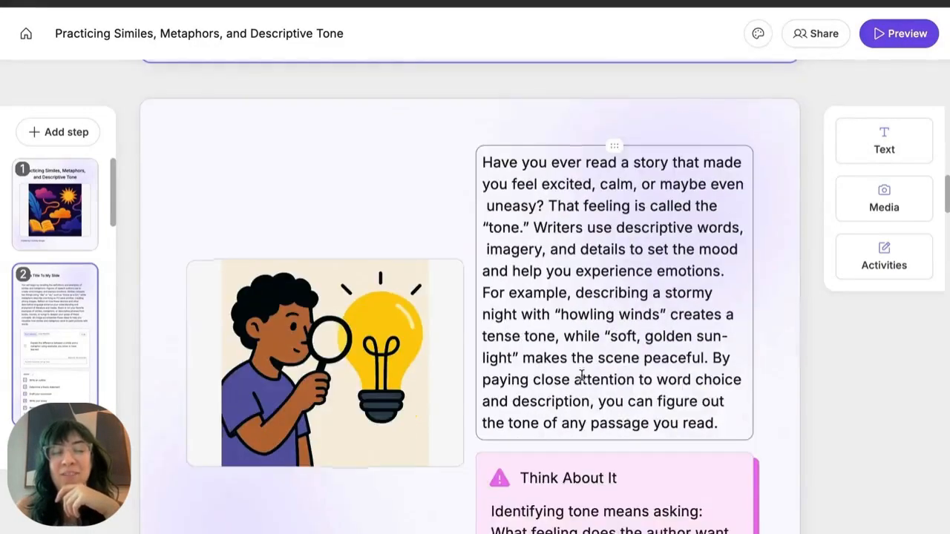
pyautogui.scroll(3, 666, 215)
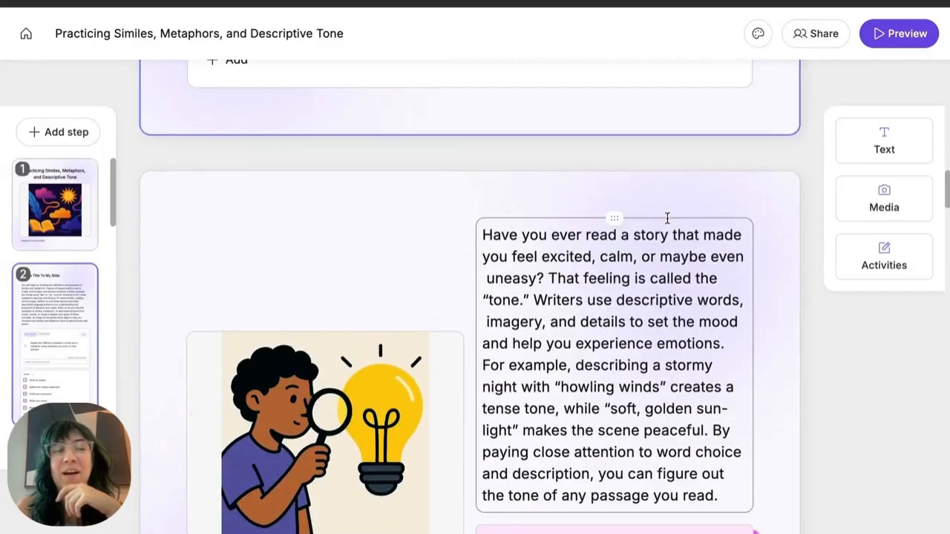
pyautogui.click(890, 147)
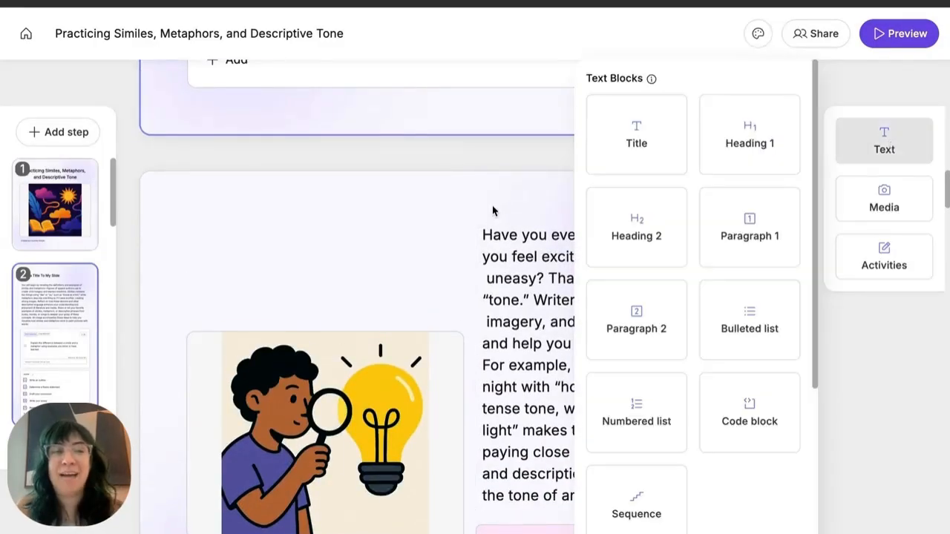
pyautogui.click(487, 123)
pyautogui.scroll(8, 489, 153)
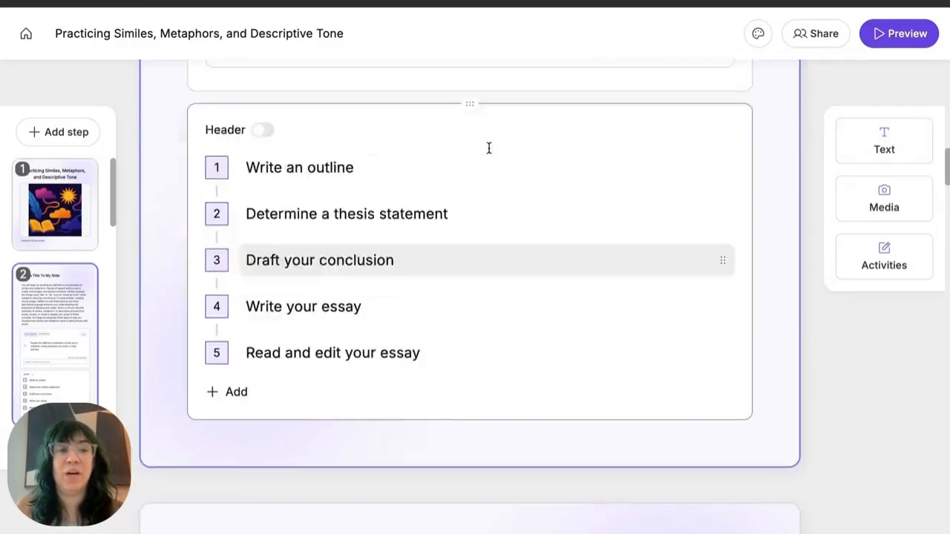
pyautogui.scroll(3, 489, 153)
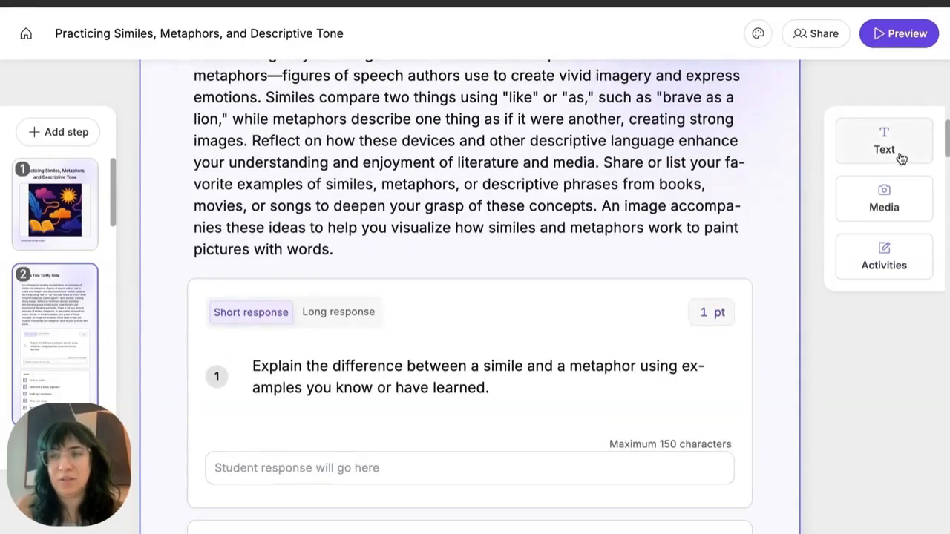
# Step: Add a Reflection callout to step 2, below the sequence
pyautogui.click(899, 155)
pyautogui.scroll(-5, 619, 381)
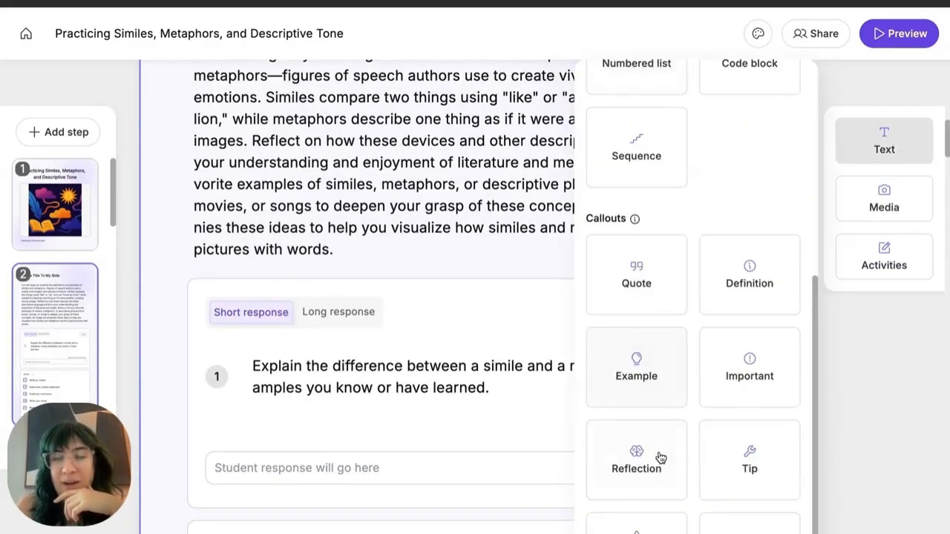
pyautogui.click(659, 454)
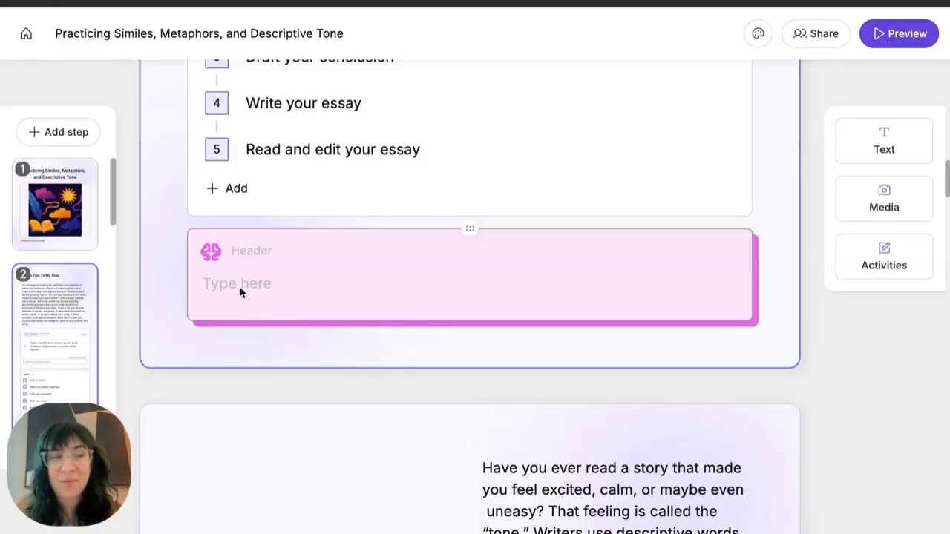
# Step: Give the reflection callout the header "Think about this!" and the body text "Can type a question here?"
pyautogui.click(248, 259)
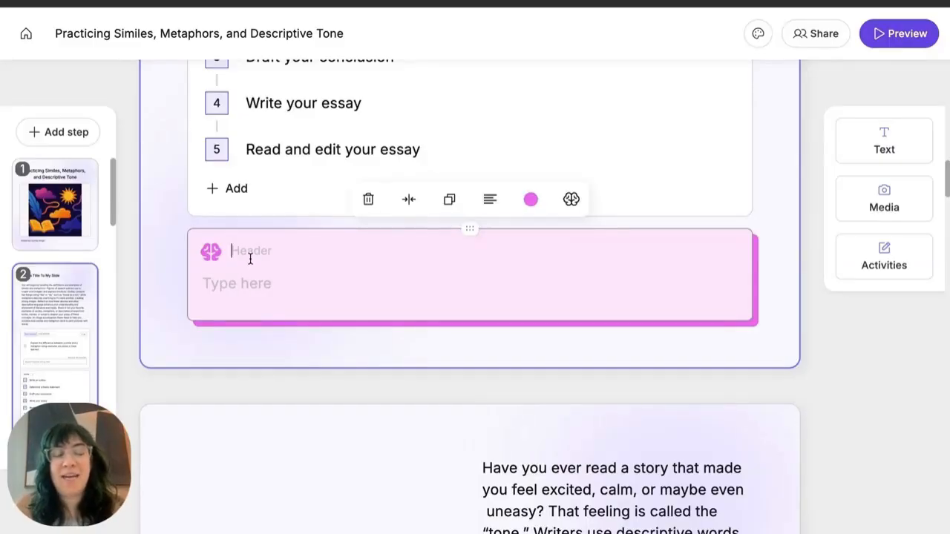
pyautogui.write('Think about this!')
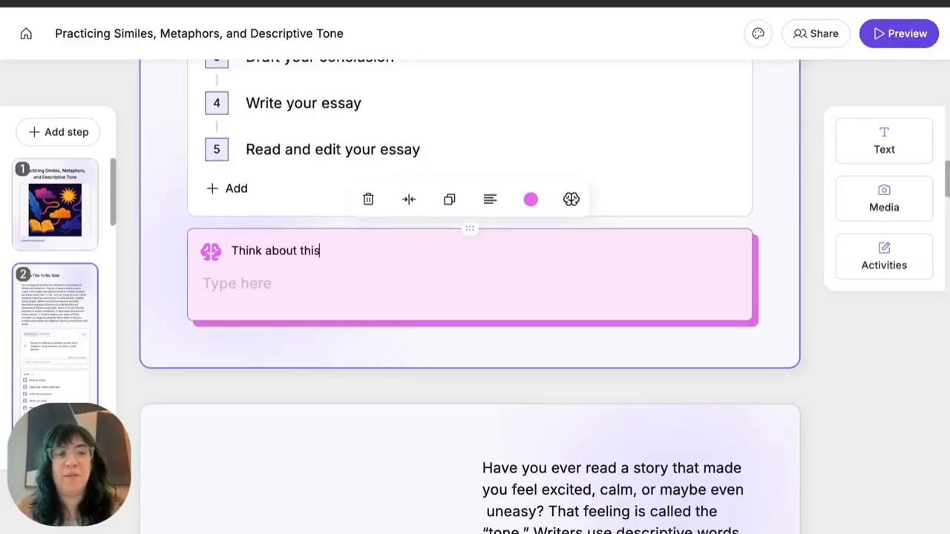
pyautogui.click(230, 291)
pyautogui.write('C')
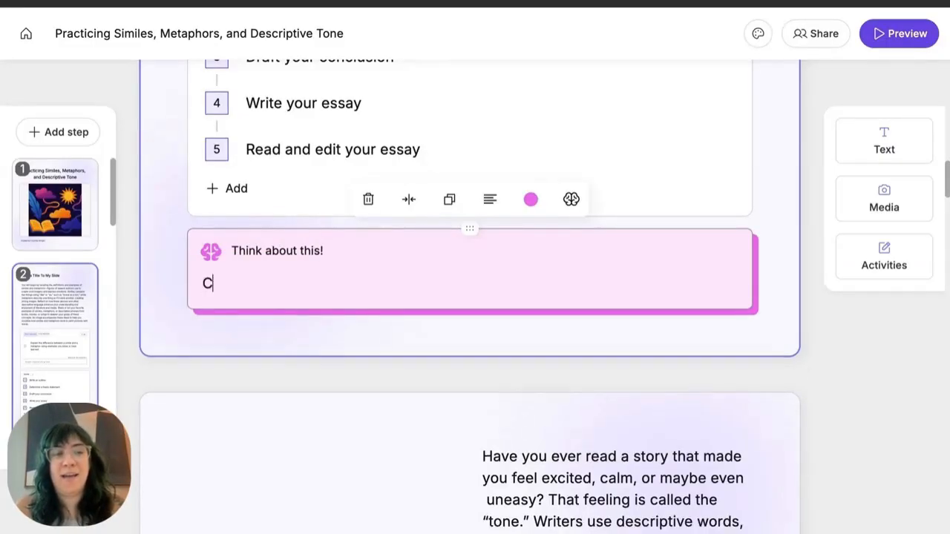
pyautogui.write('an type a question here?')
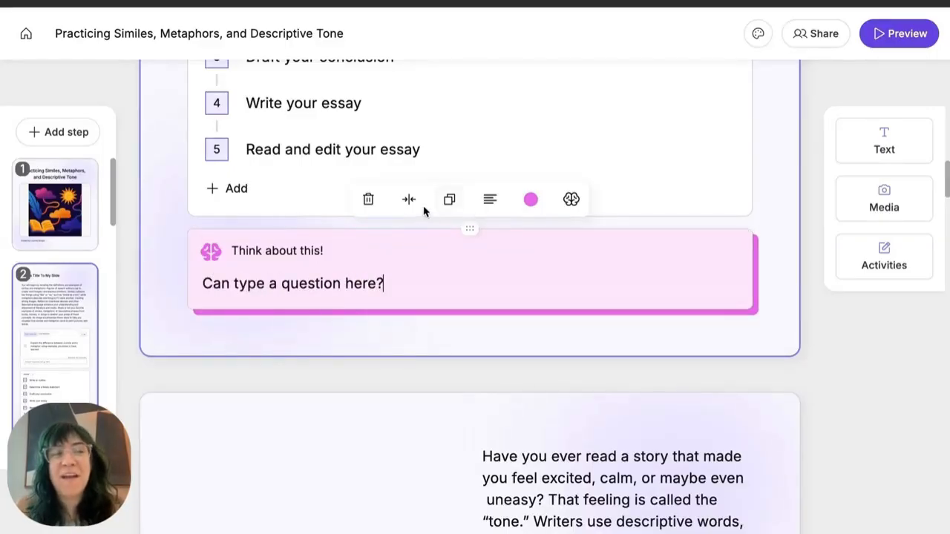
# Step: Recolor the reflection callout blue and place it beside the sequence, on its left side
pyautogui.click(529, 202)
pyautogui.click(623, 239)
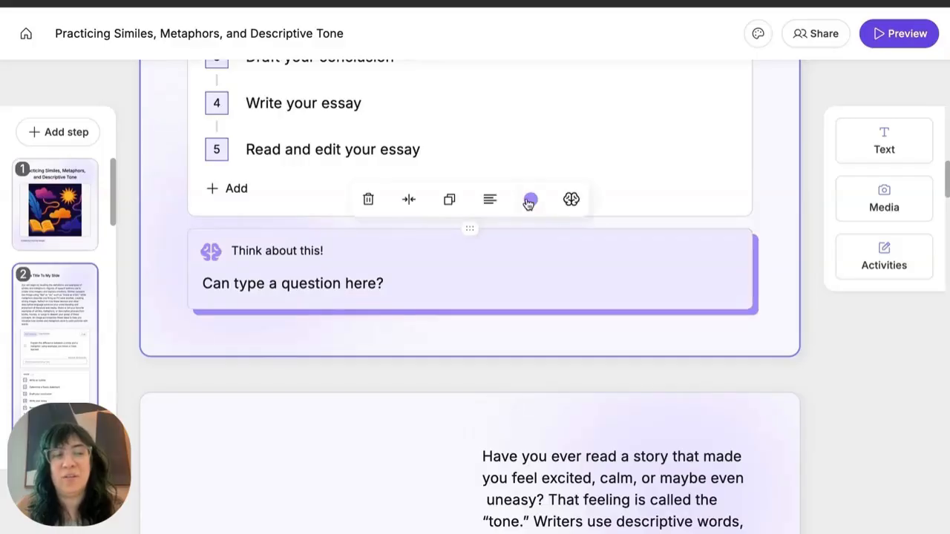
pyautogui.click(530, 200)
pyautogui.click(459, 238)
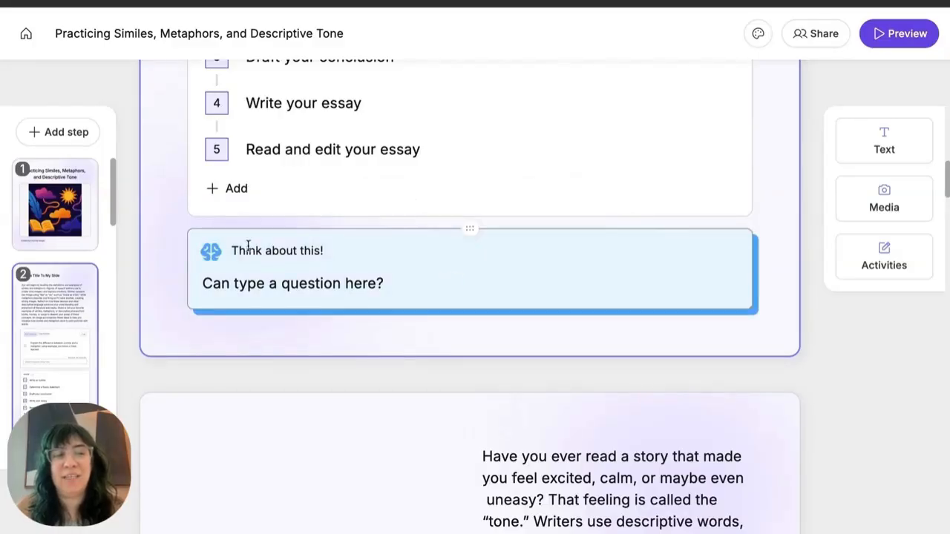
pyautogui.moveTo(473, 233)
pyautogui.moveTo(472, 233); pyautogui.dragTo(222, 206)
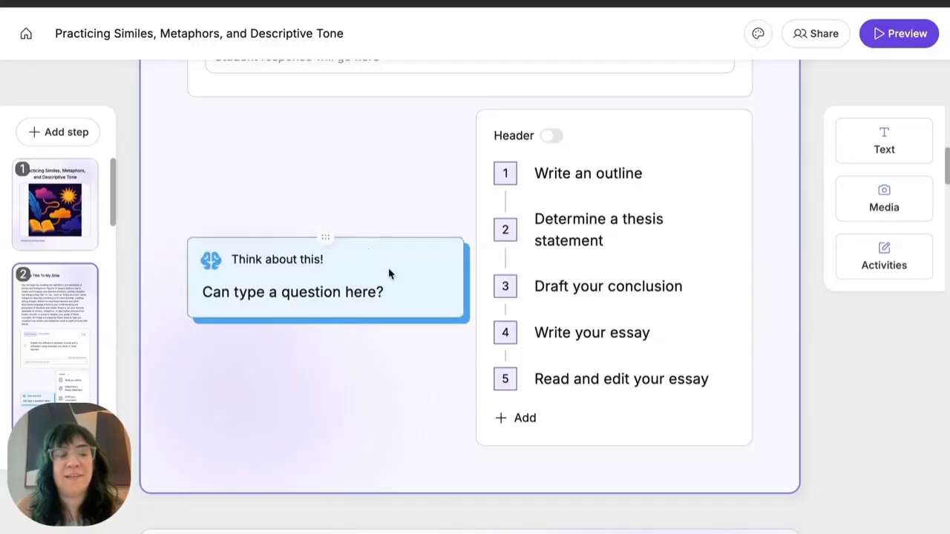
pyautogui.scroll(1, 594, 294)
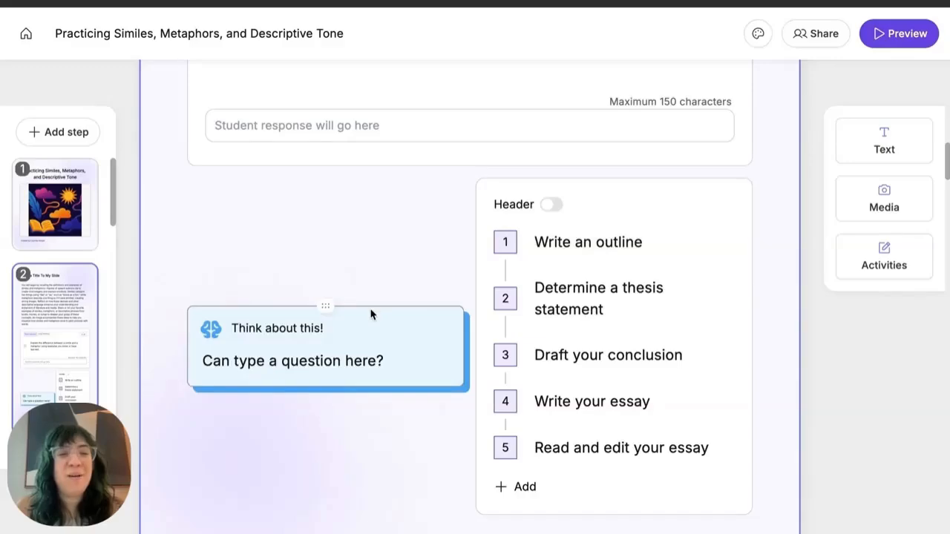
pyautogui.click(890, 150)
pyautogui.scroll(-5, 642, 388)
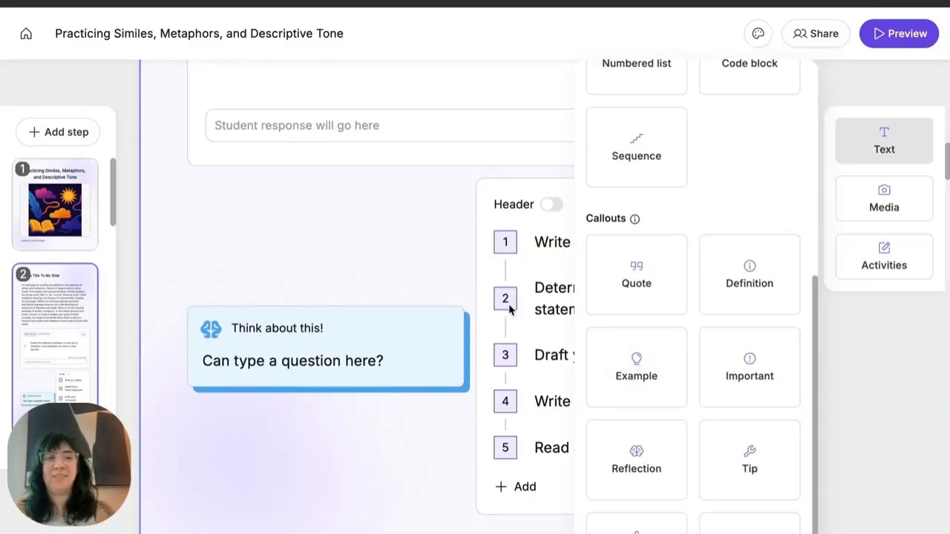
pyautogui.click(403, 230)
# Step: Add a Paragraph 1 text block to step 2 and place it directly above the reflection callout
pyautogui.click(897, 151)
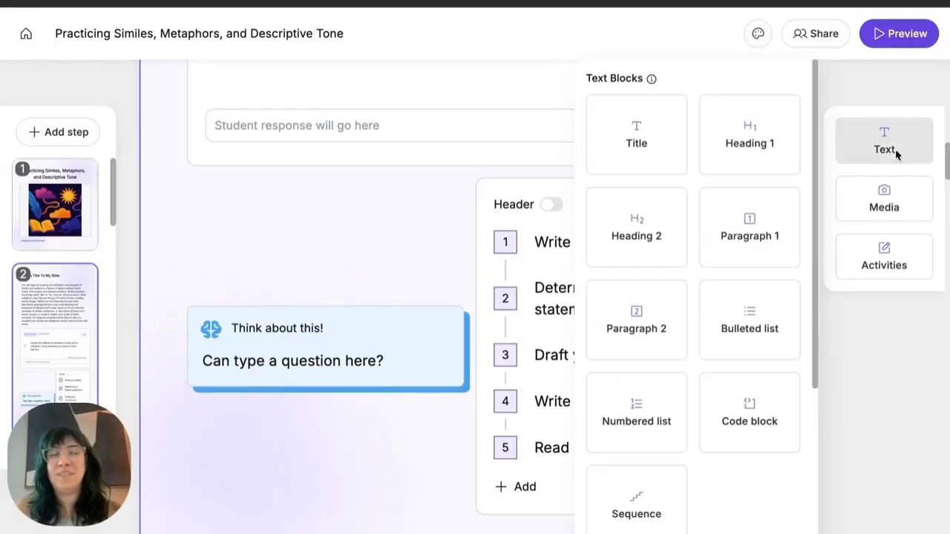
pyautogui.click(747, 229)
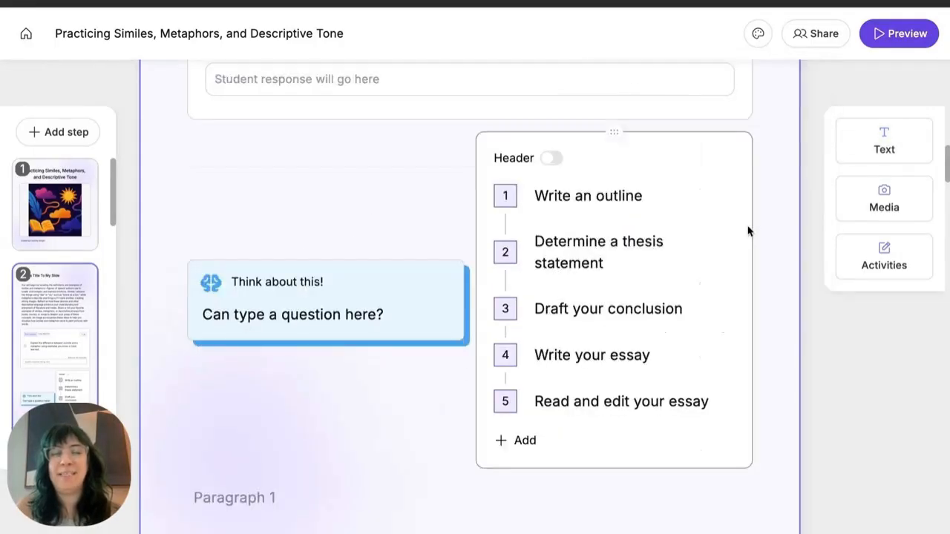
pyautogui.click(267, 500)
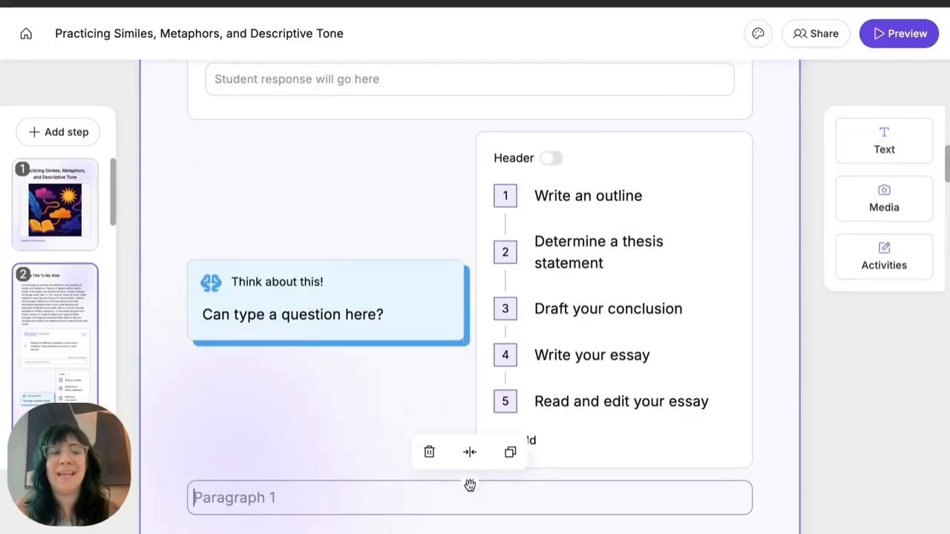
pyautogui.moveTo(470, 485); pyautogui.dragTo(304, 189)
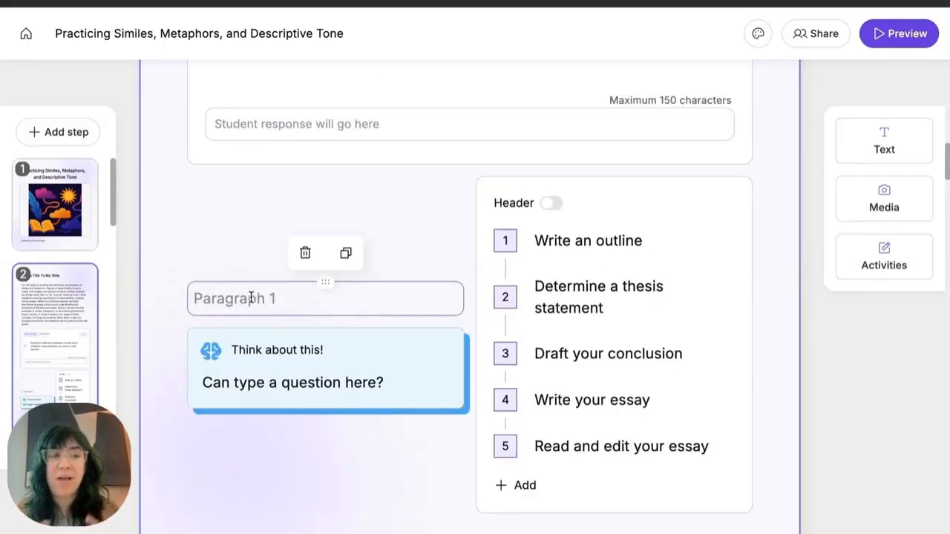
# Step: Enter "Type that out too!" as the text of the new paragraph
pyautogui.write('Type that out oo!')
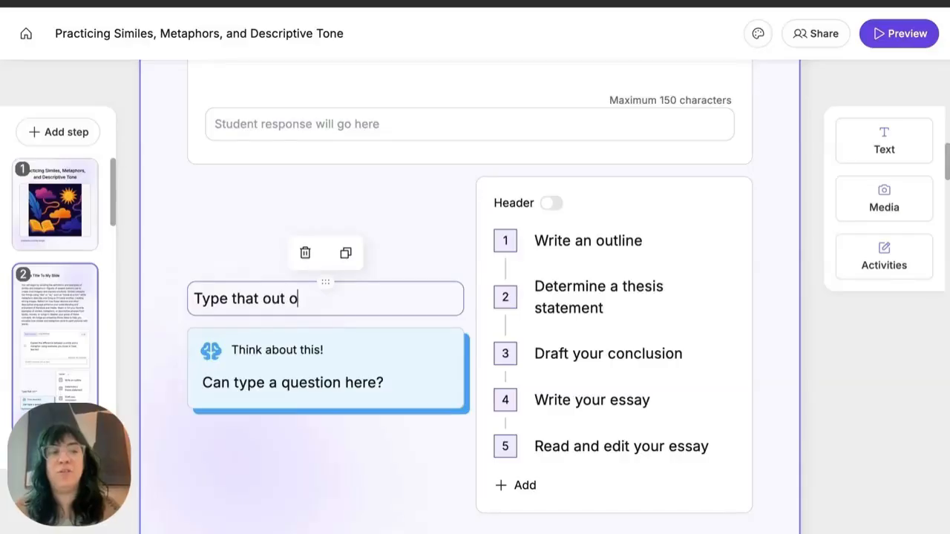
pyautogui.press('BackSpace')
pyautogui.press('BackSpace')
pyautogui.press('BackSpace')
pyautogui.write('too!')
pyautogui.click(418, 231)
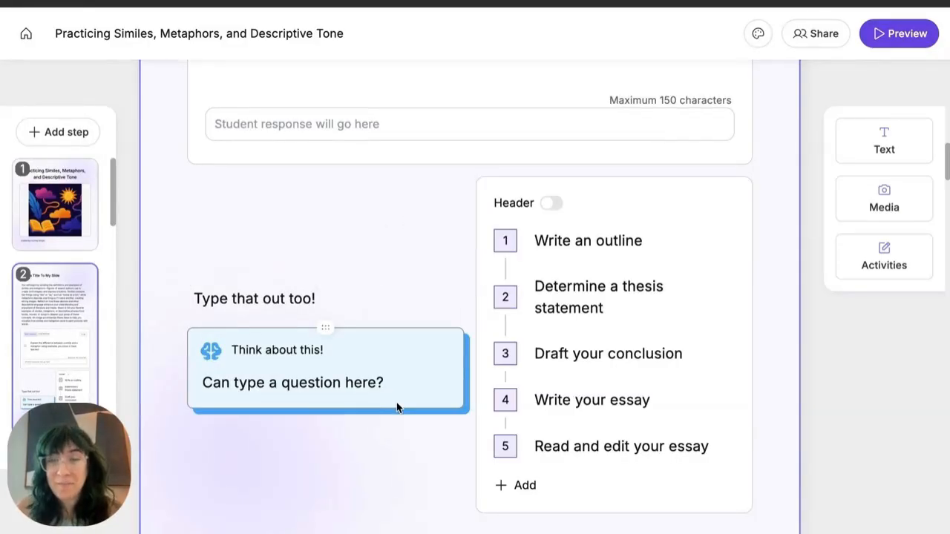
# Step: Add an image block to step 3, below the "Think About It" callout
pyautogui.scroll(-10, 526, 352)
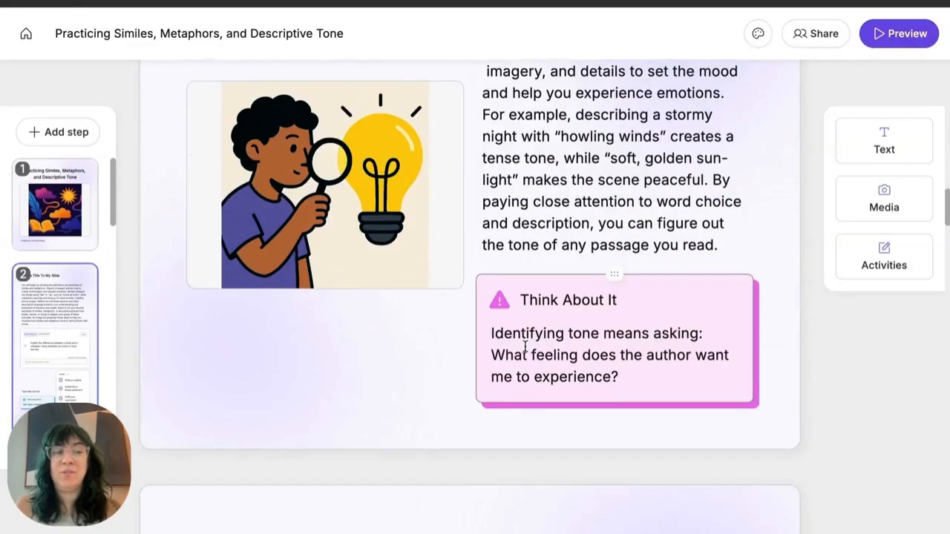
pyautogui.click(650, 201)
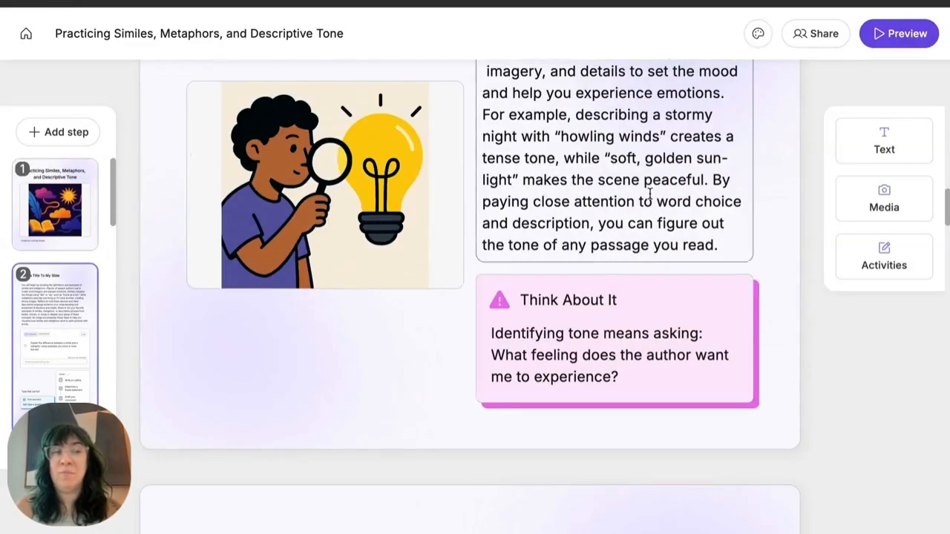
pyautogui.scroll(1, 687, 186)
pyautogui.scroll(2, 727, 172)
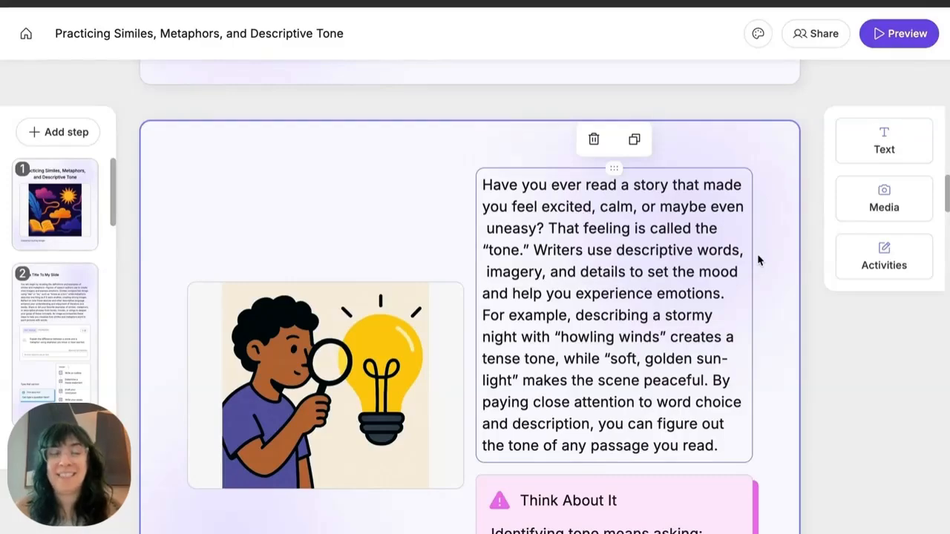
pyautogui.click(759, 260)
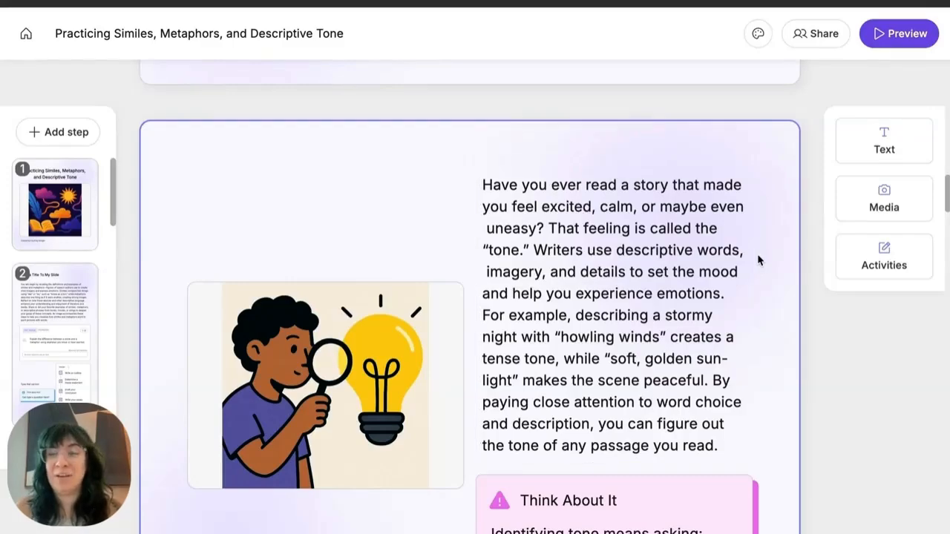
pyautogui.click(889, 194)
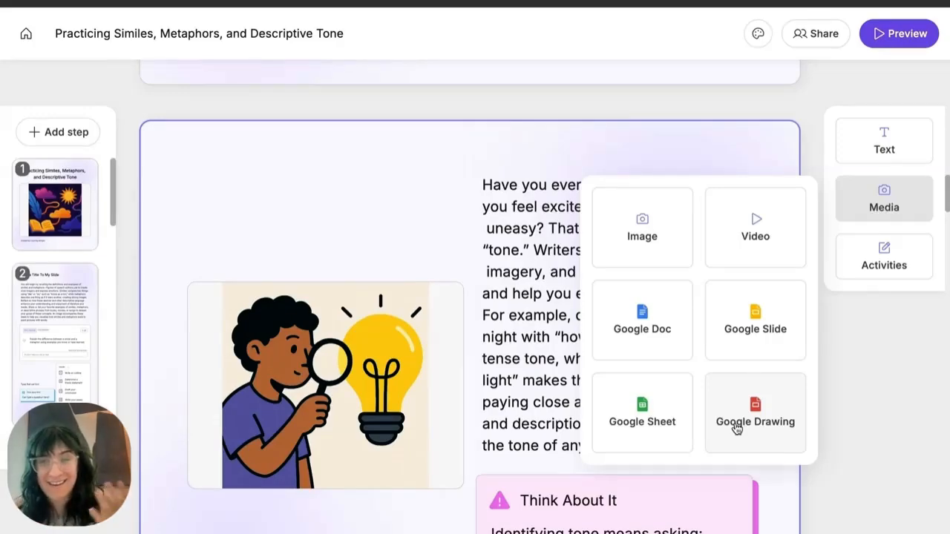
pyautogui.click(674, 226)
pyautogui.scroll(-5, 478, 380)
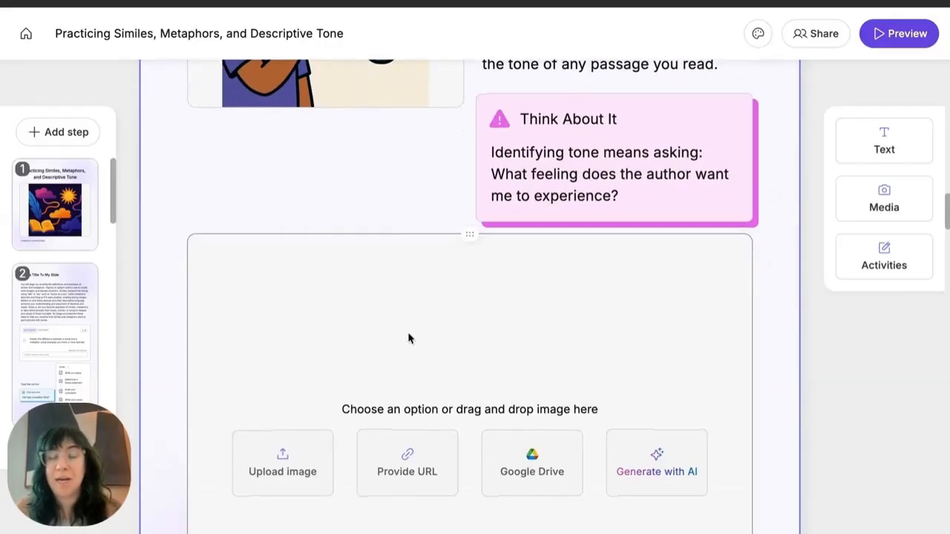
pyautogui.scroll(-1, 405, 330)
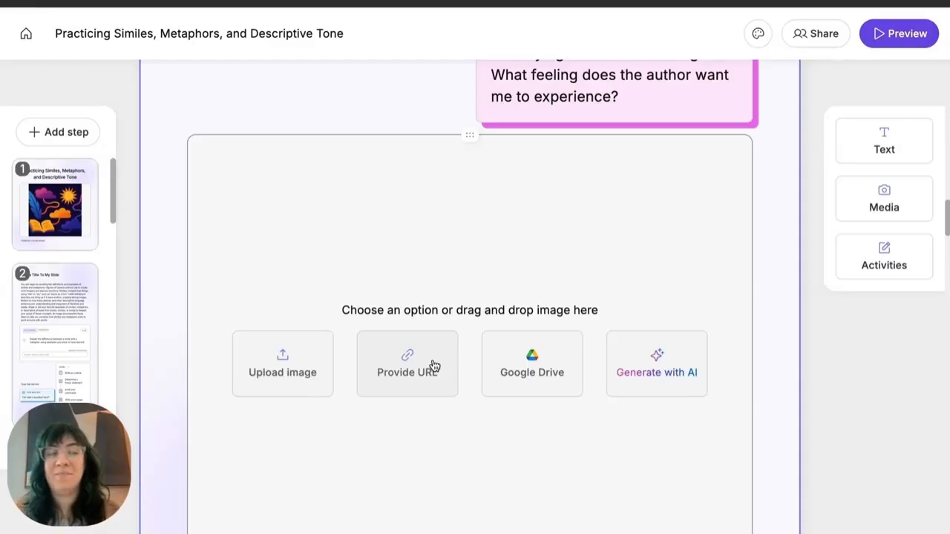
# Step: Generate an AI image for the step 3 image block from the prompt "A purple octopus flying through space with a platypus"
pyautogui.click(656, 359)
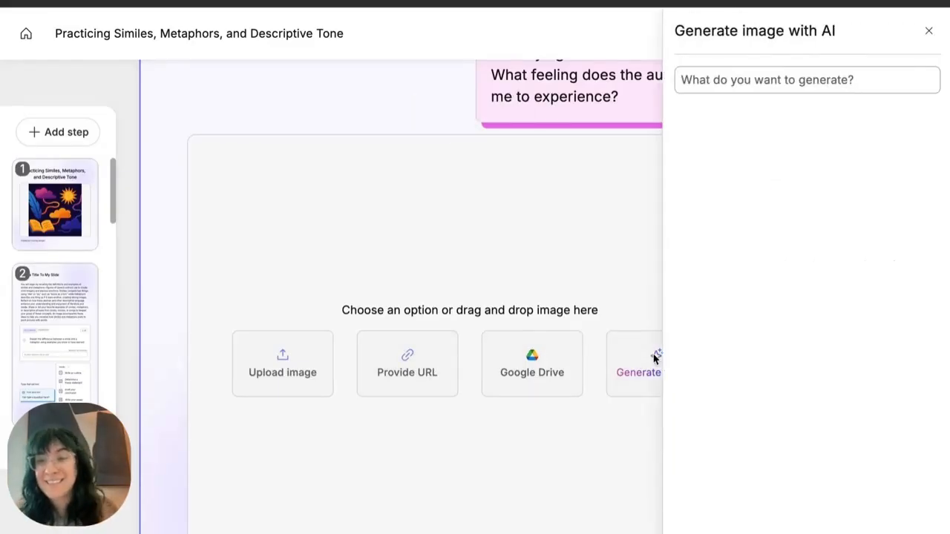
pyautogui.click(771, 79)
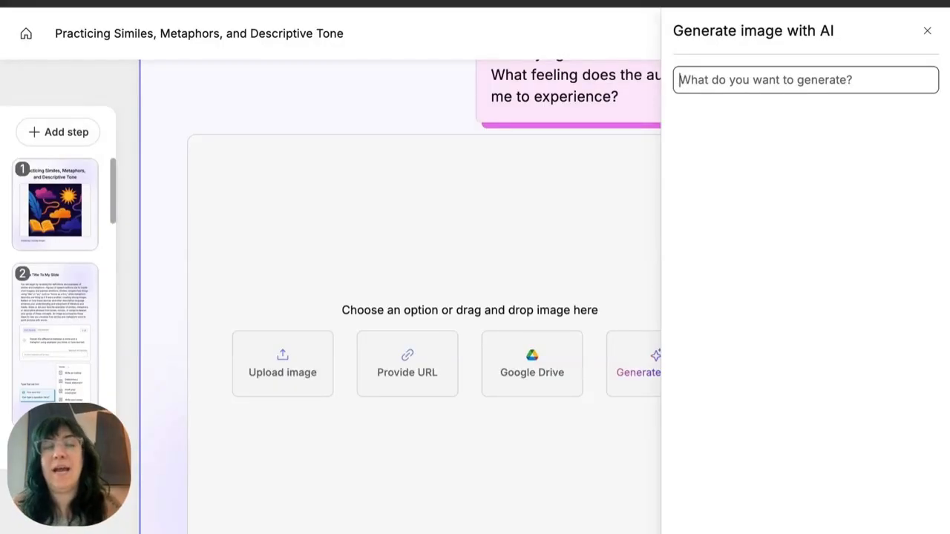
pyautogui.write('A purple octopus')
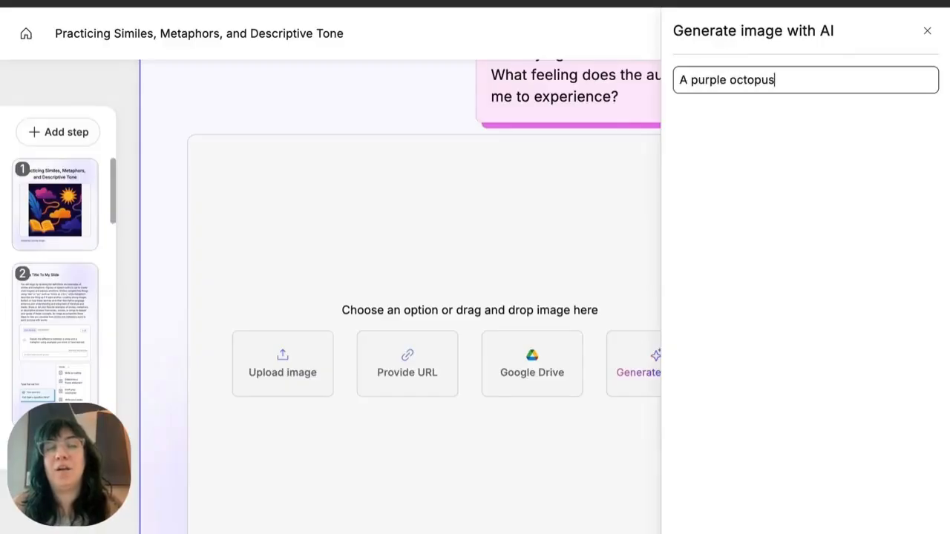
pyautogui.write(' flying through space with a platypus')
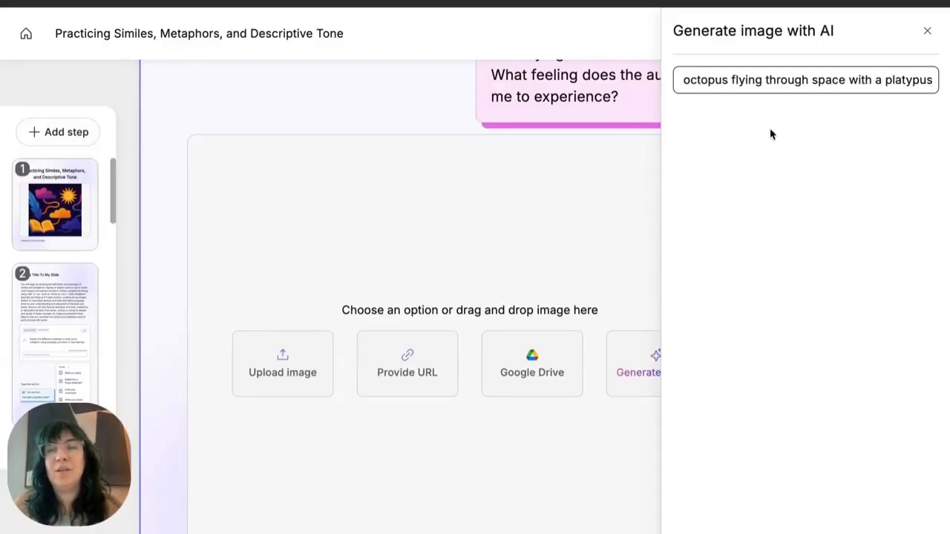
pyautogui.press('Return')
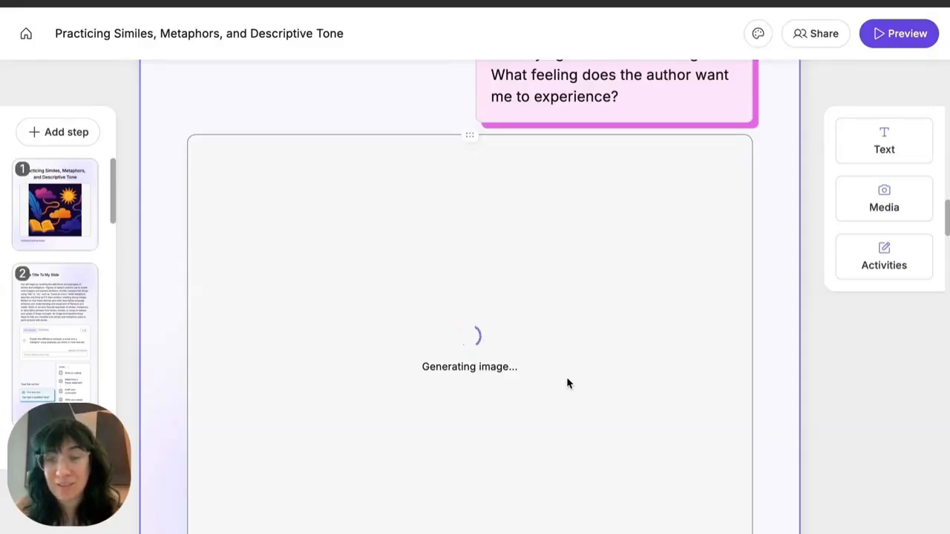
# Step: Add a video block to step 3, below the octopus image
pyautogui.click(885, 202)
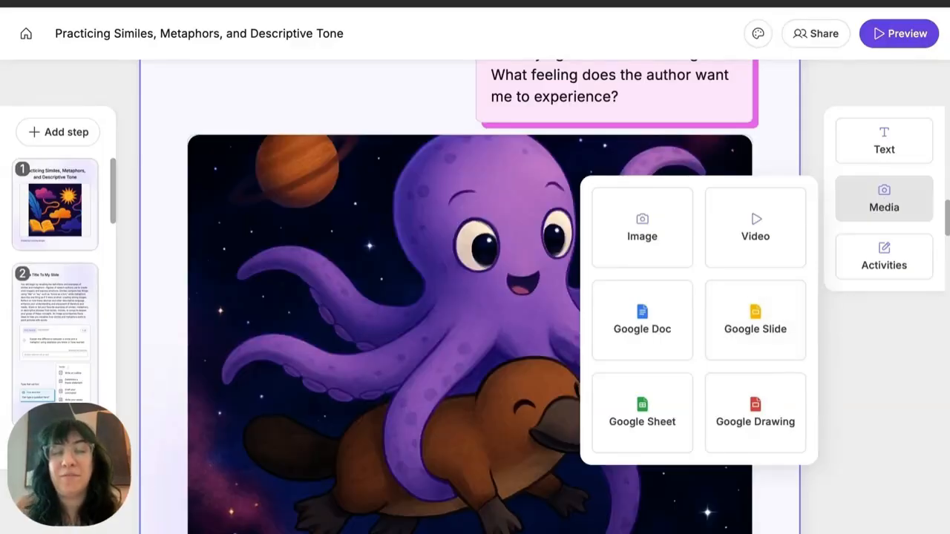
pyautogui.scroll(-1, 652, 384)
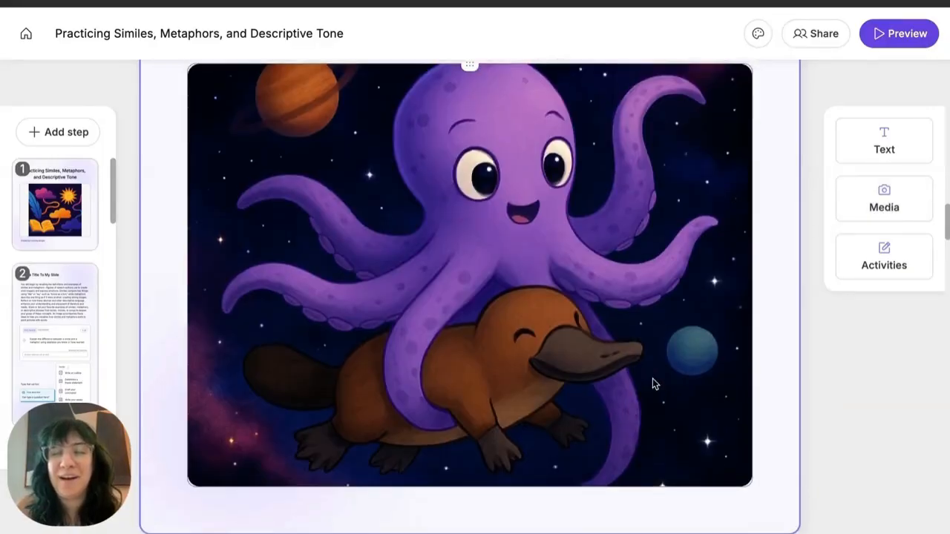
pyautogui.scroll(1, 652, 384)
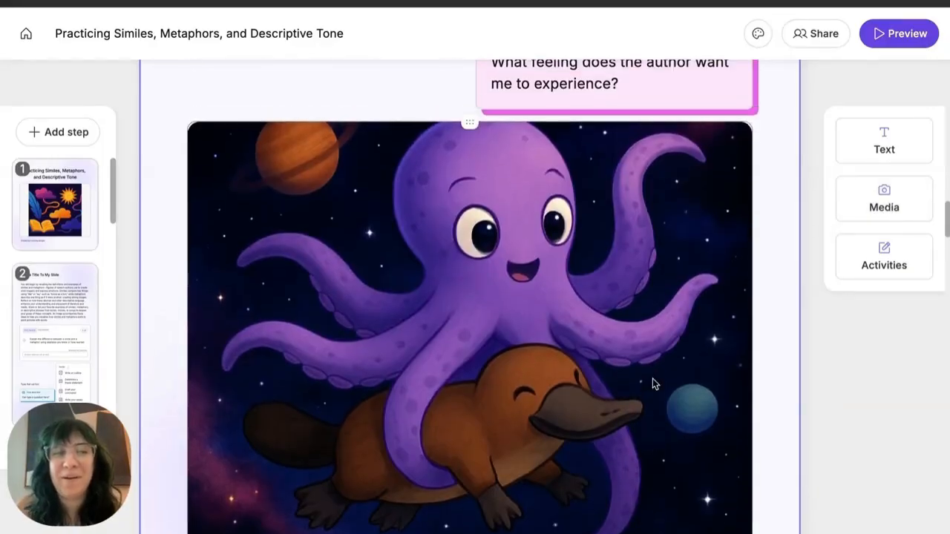
pyautogui.click(890, 206)
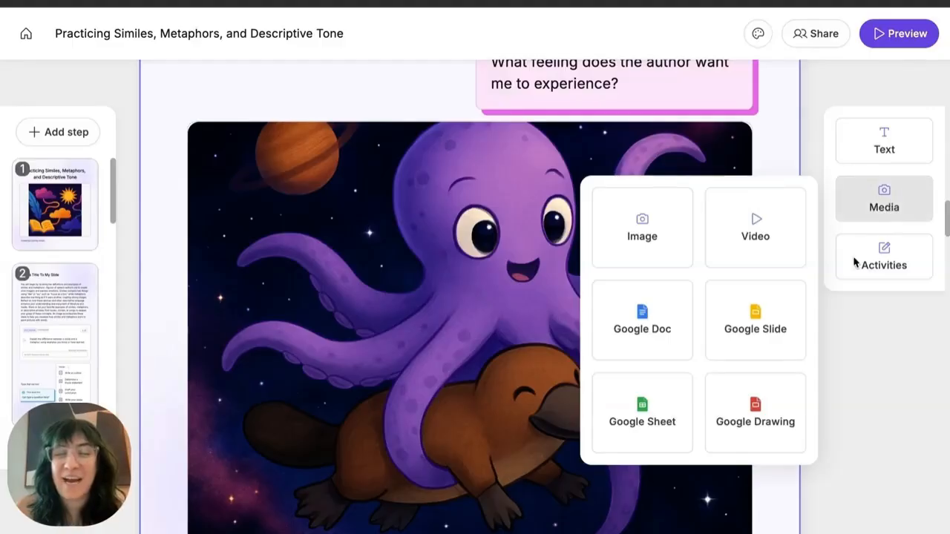
pyautogui.click(772, 260)
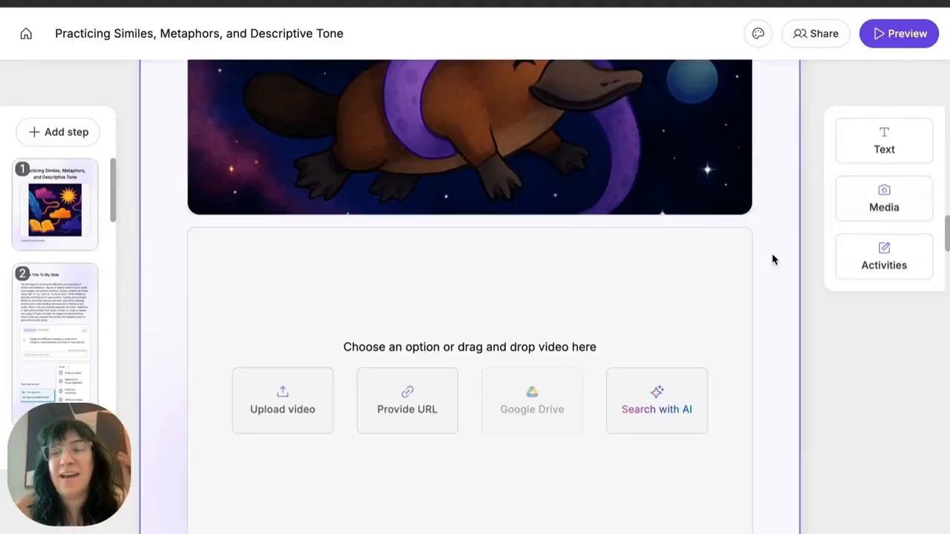
# Step: Browse the AI-recommended videos on similes and metaphors for the video block, and close the list without choosing one
pyautogui.click(674, 401)
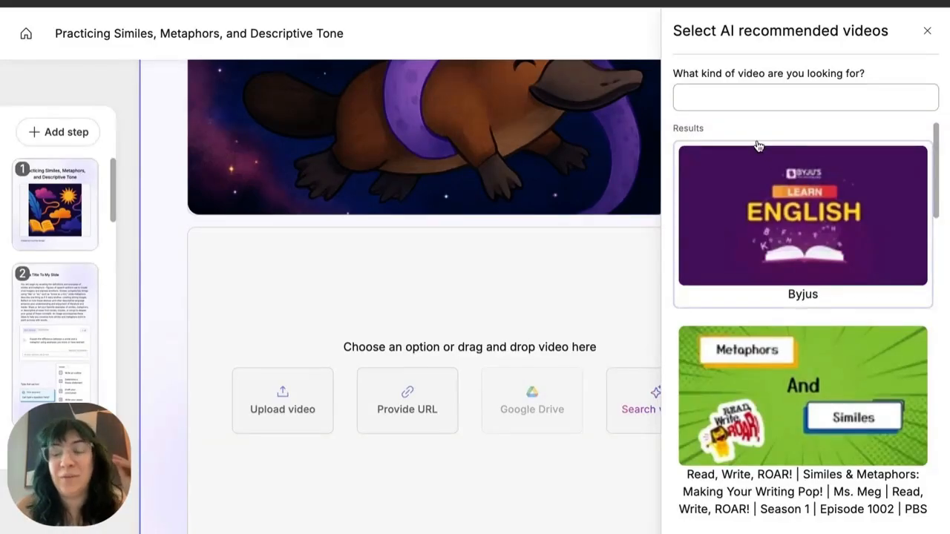
pyautogui.scroll(-3, 758, 146)
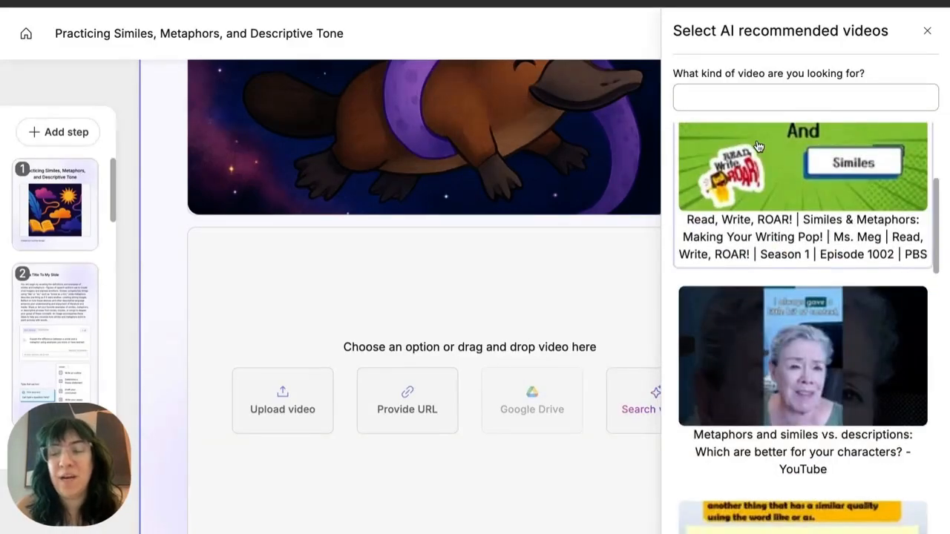
pyautogui.scroll(1, 758, 147)
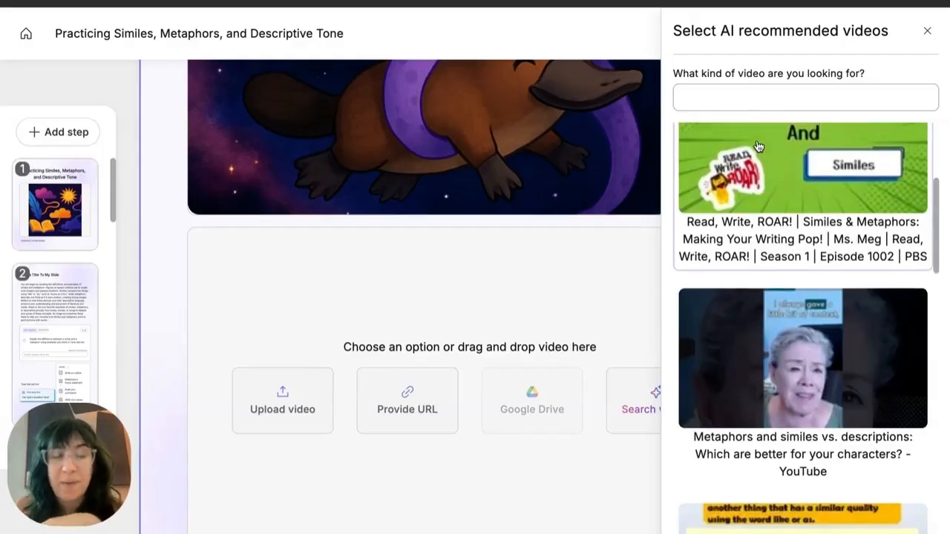
pyautogui.scroll(-1, 758, 147)
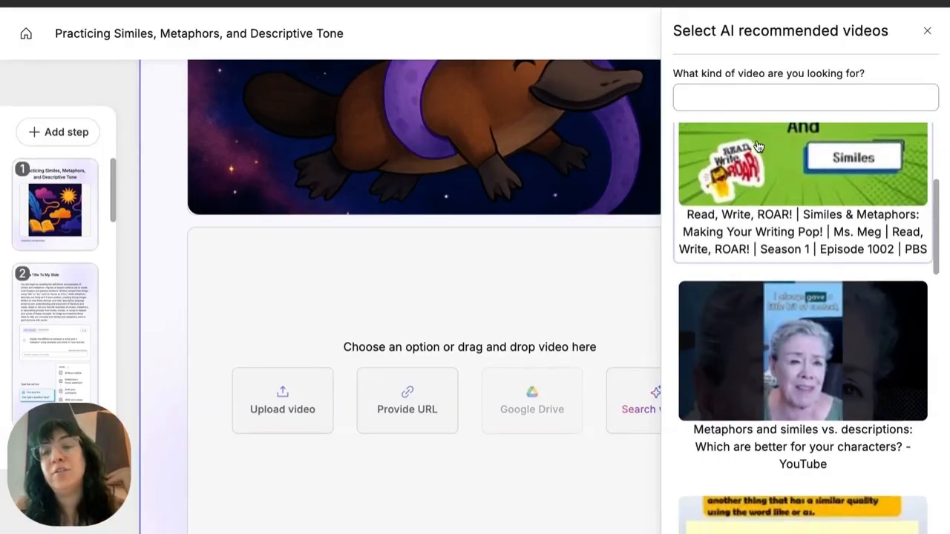
pyautogui.scroll(-1, 758, 146)
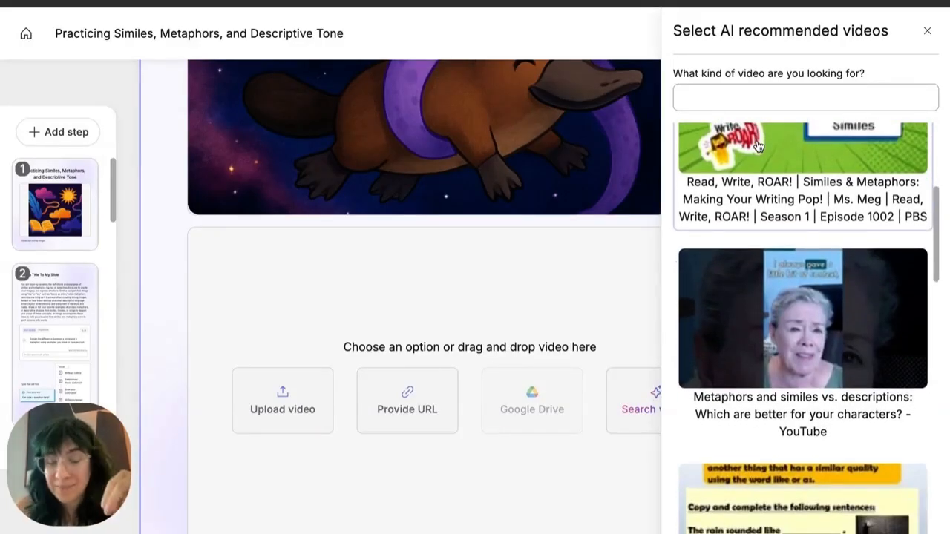
pyautogui.scroll(-3, 758, 146)
pyautogui.scroll(-5, 750, 212)
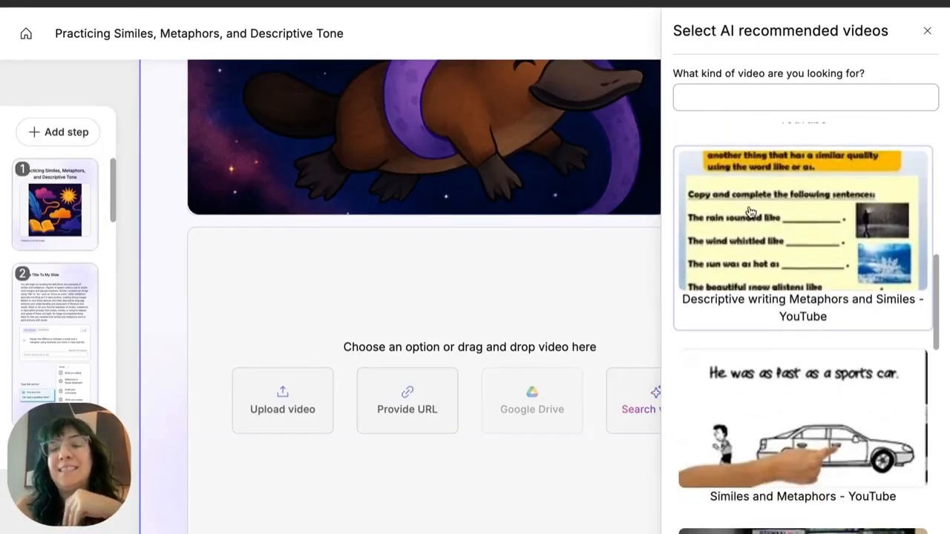
pyautogui.scroll(-3, 742, 252)
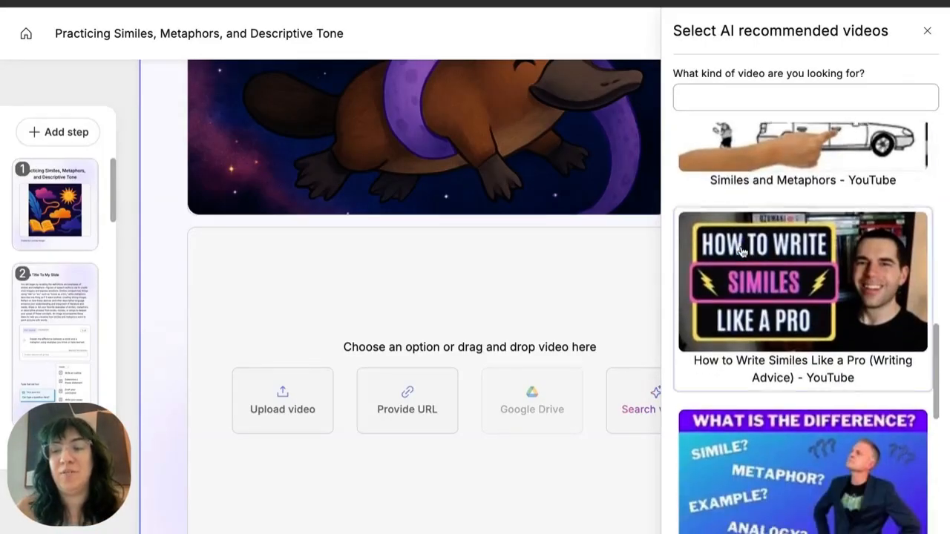
pyautogui.scroll(1, 743, 252)
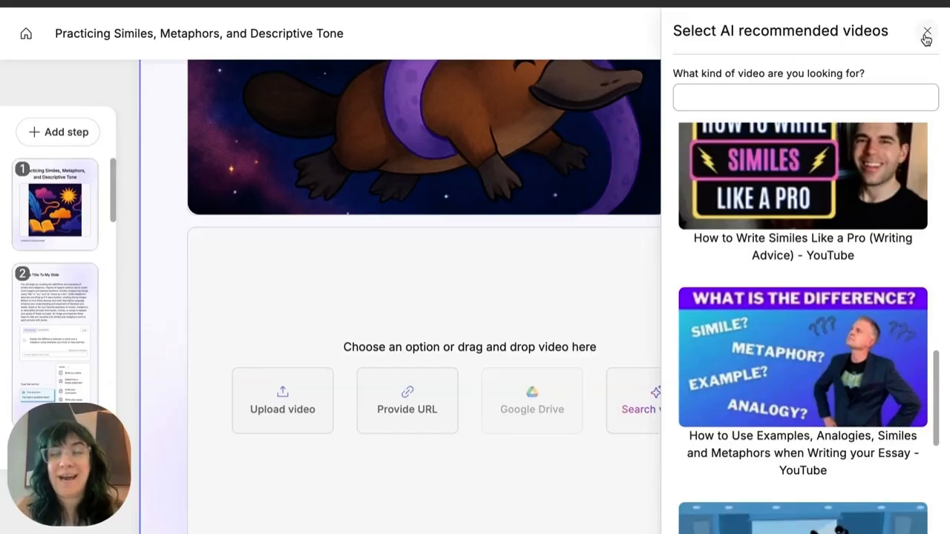
pyautogui.click(926, 33)
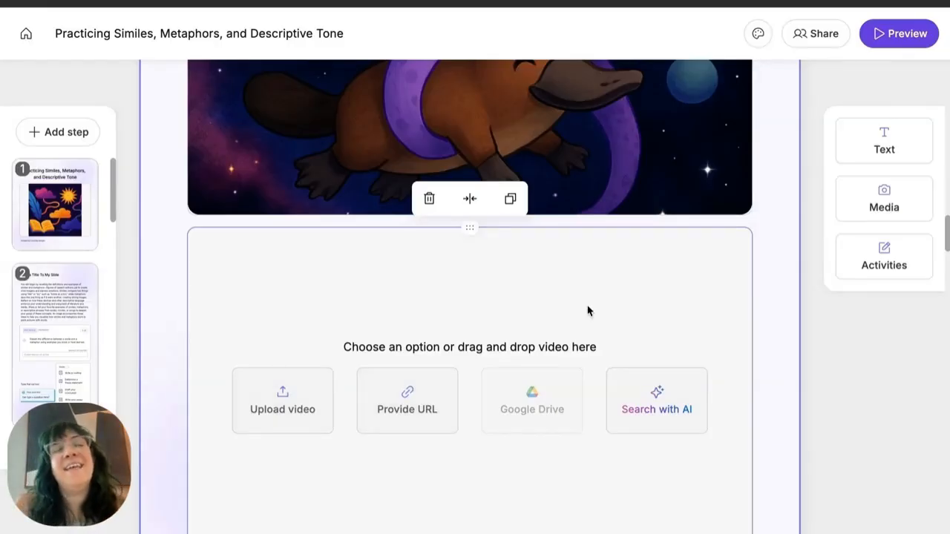
pyautogui.scroll(5, 587, 310)
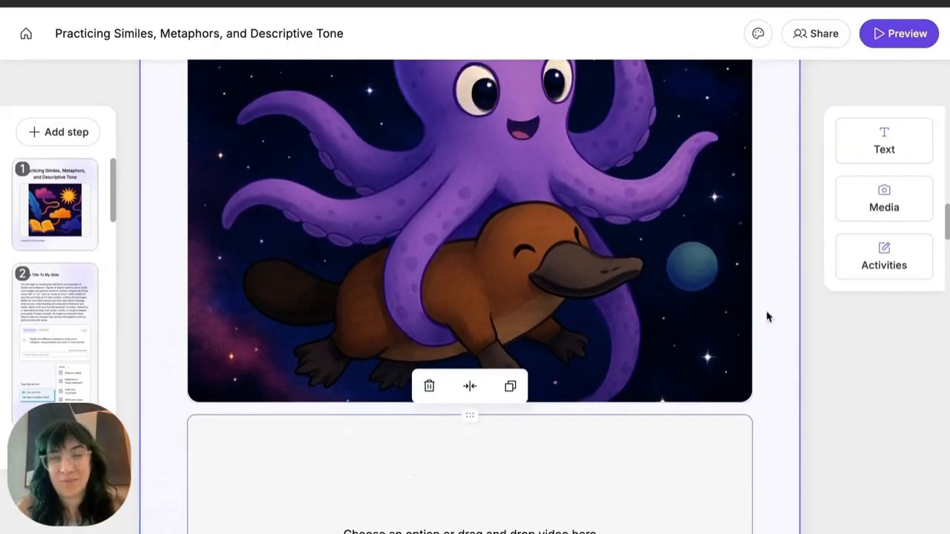
pyautogui.scroll(6, 714, 359)
pyautogui.scroll(-13, 715, 360)
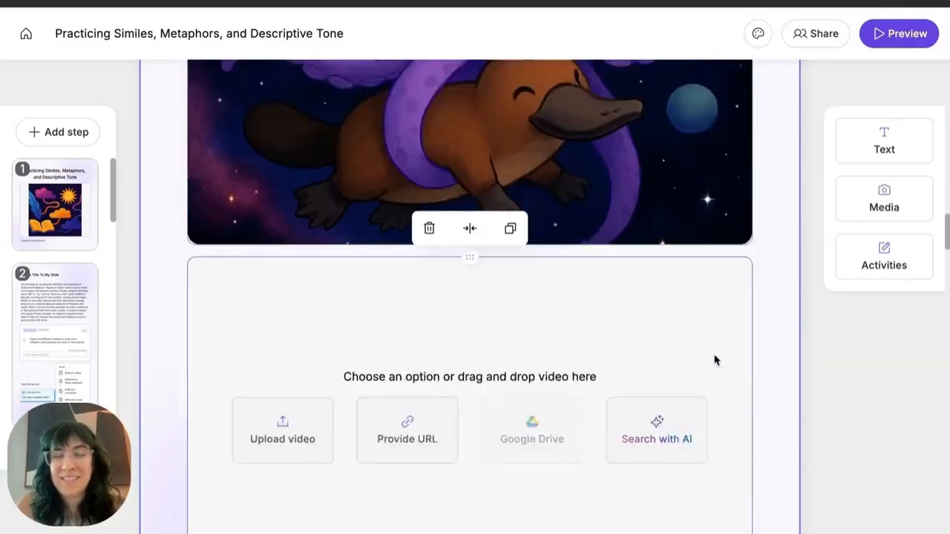
pyautogui.scroll(12, 714, 360)
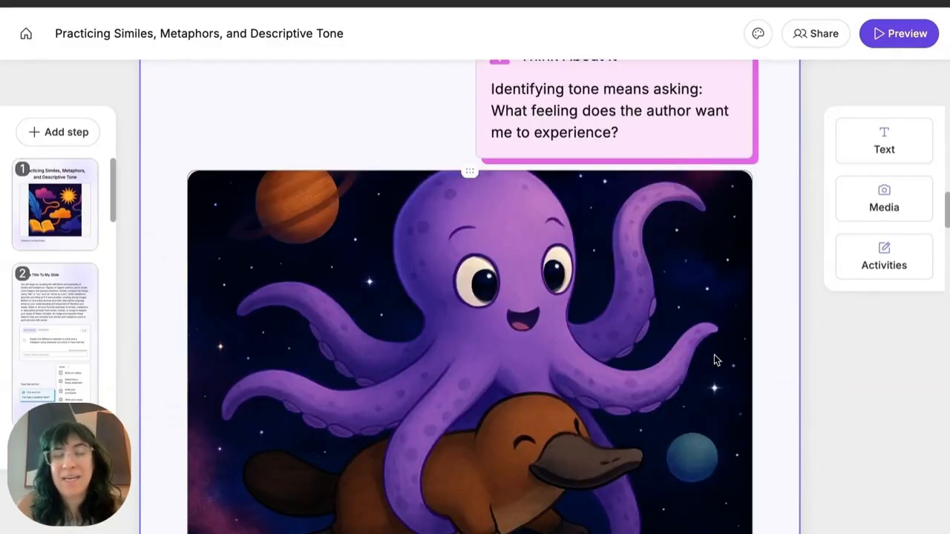
pyautogui.scroll(8, 714, 360)
pyautogui.scroll(-16, 714, 358)
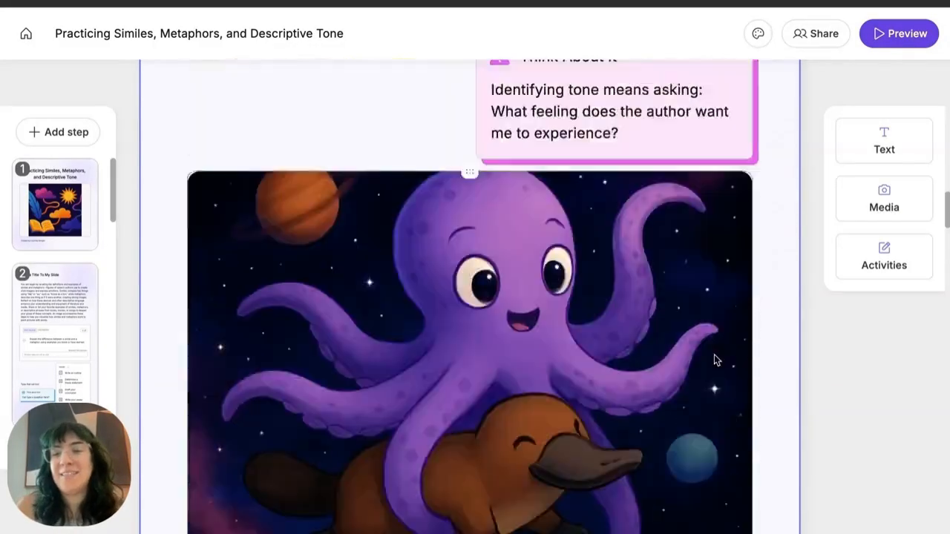
pyautogui.scroll(7, 788, 302)
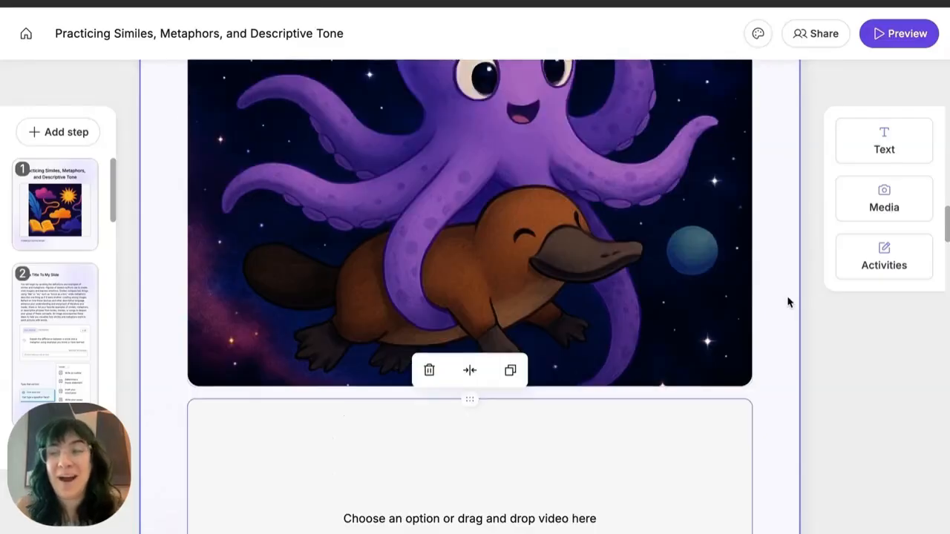
# Step: Add a Platypus coding activity to step 4 and look over its starting world, target world and solution code
pyautogui.scroll(-20, 745, 389)
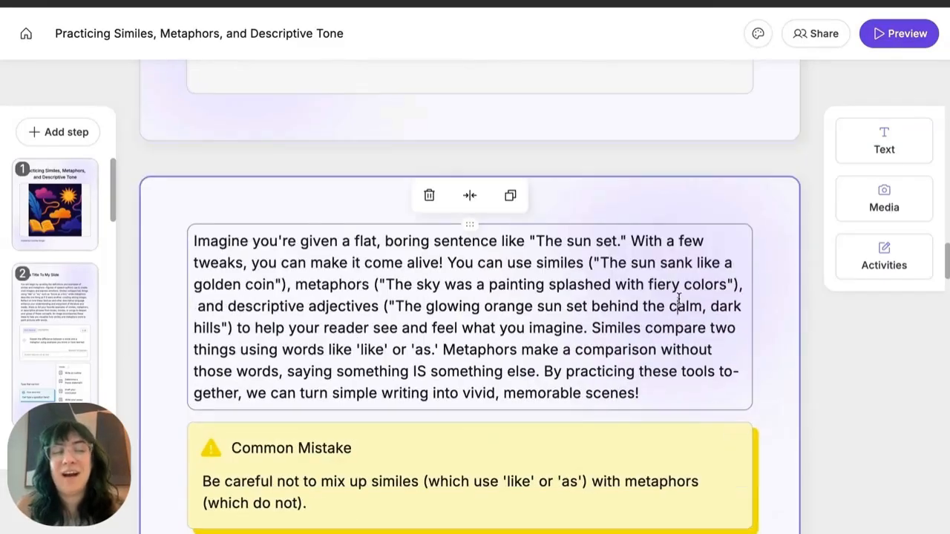
pyautogui.scroll(-10, 738, 307)
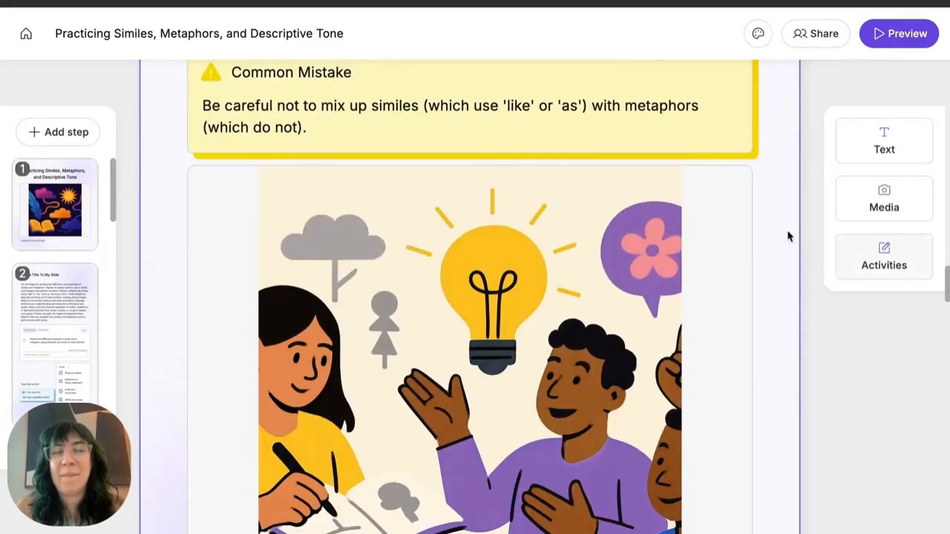
pyautogui.click(857, 267)
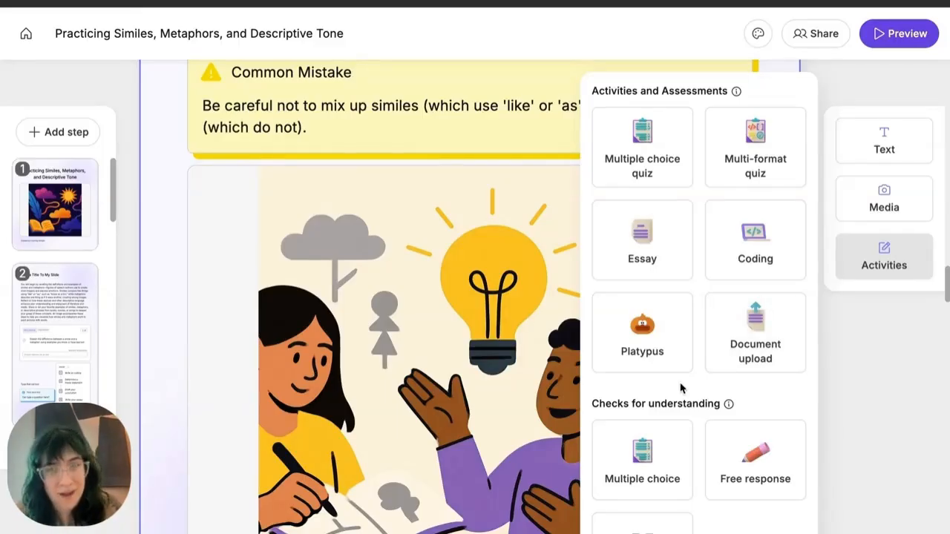
pyautogui.click(642, 338)
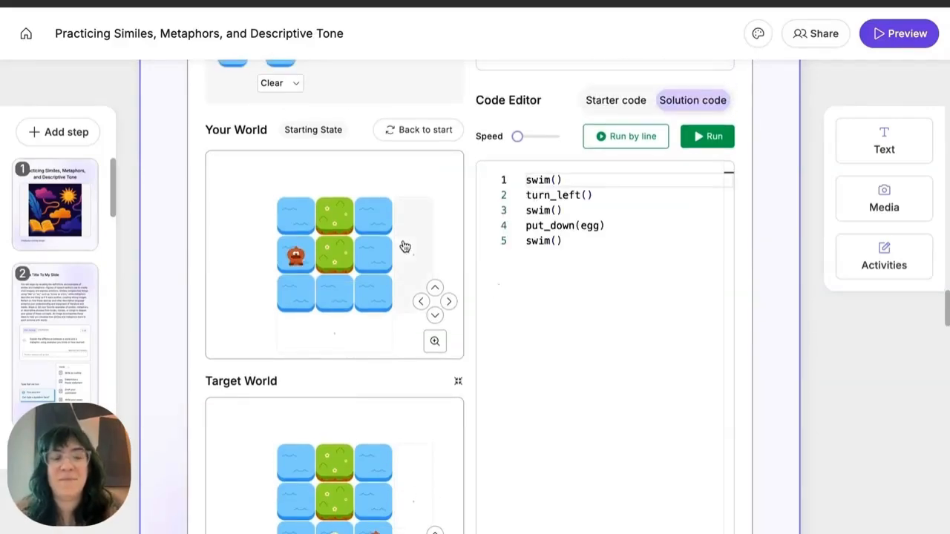
pyautogui.scroll(2, 456, 209)
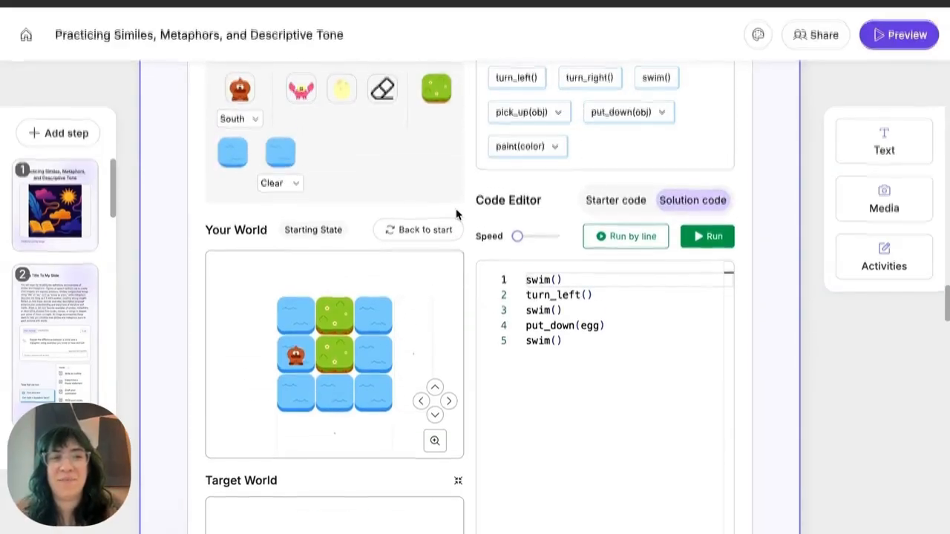
pyautogui.scroll(1, 456, 215)
pyautogui.scroll(-1, 456, 215)
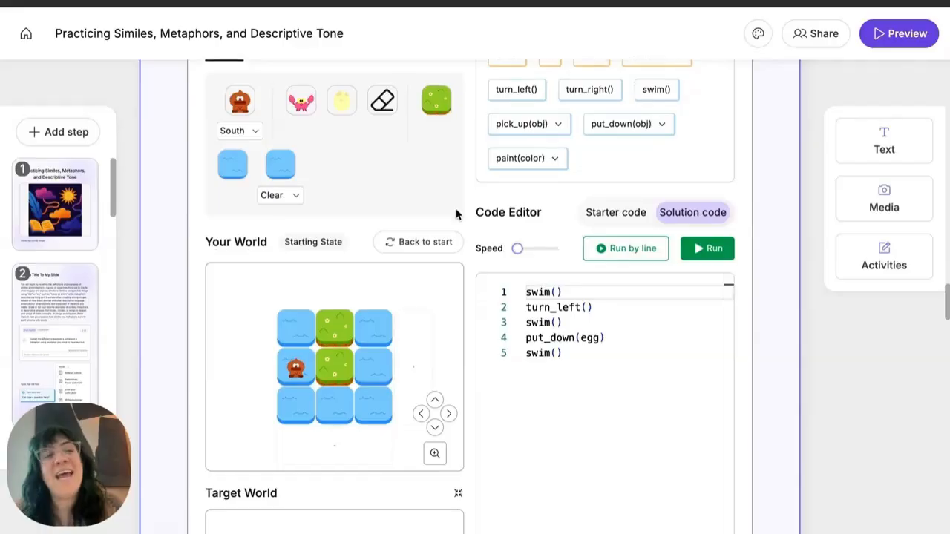
pyautogui.scroll(-5, 456, 214)
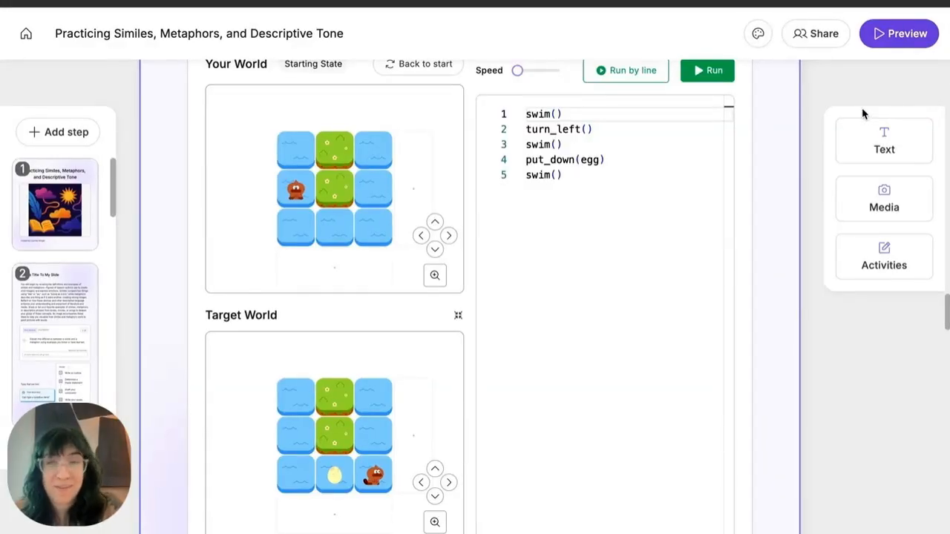
# Step: Preview the lesson as a student and look through it from the title page to the pair-work sentence rewriting in step 5
pyautogui.click(896, 48)
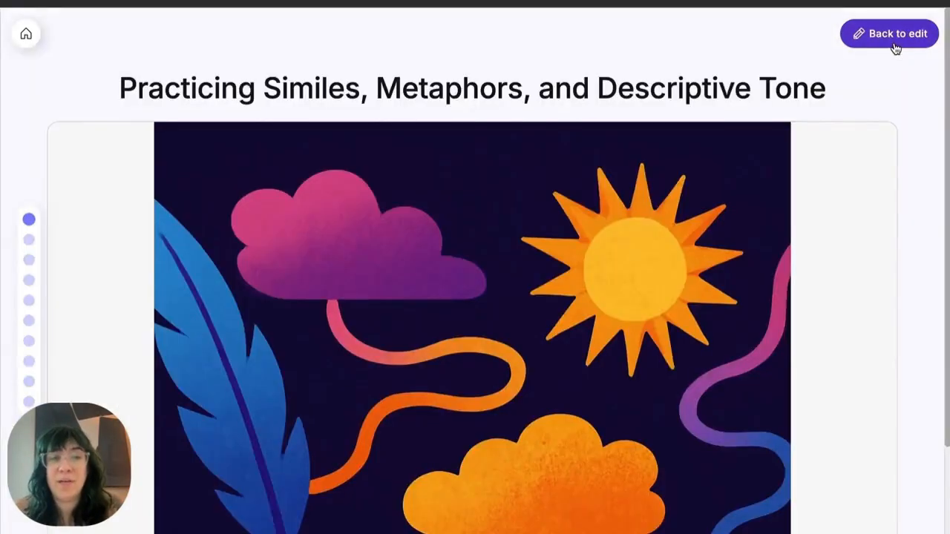
pyautogui.scroll(-4, 700, 210)
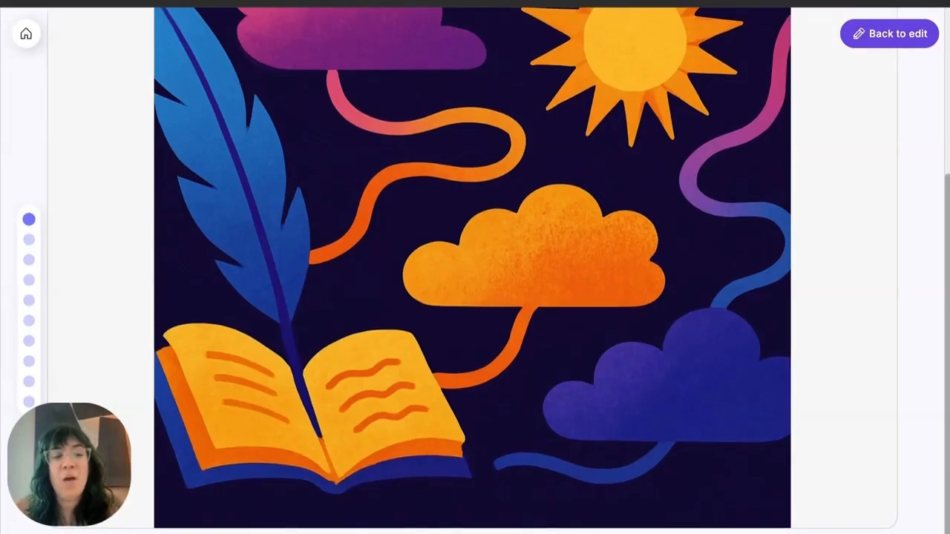
pyautogui.scroll(-5, 539, 512)
pyautogui.scroll(-3, 538, 512)
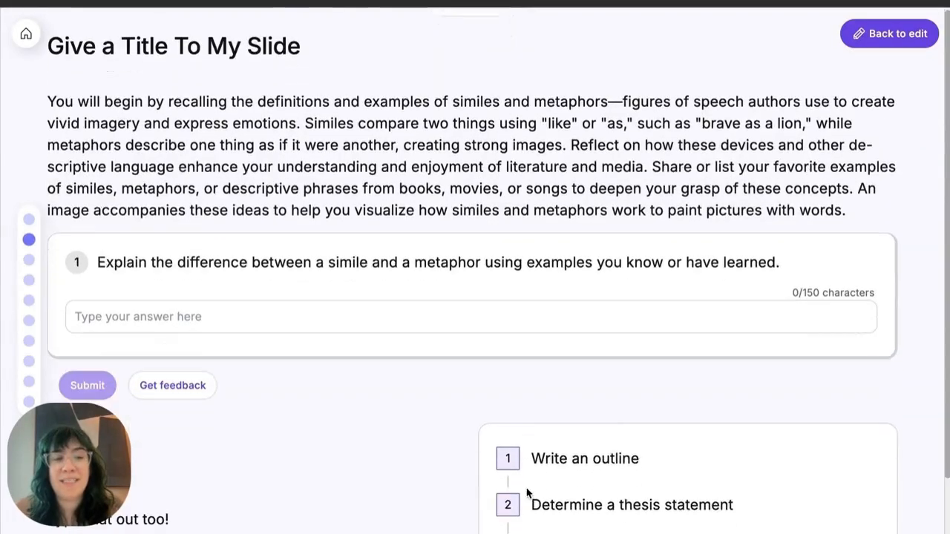
pyautogui.scroll(-1, 475, 297)
pyautogui.scroll(-2, 475, 296)
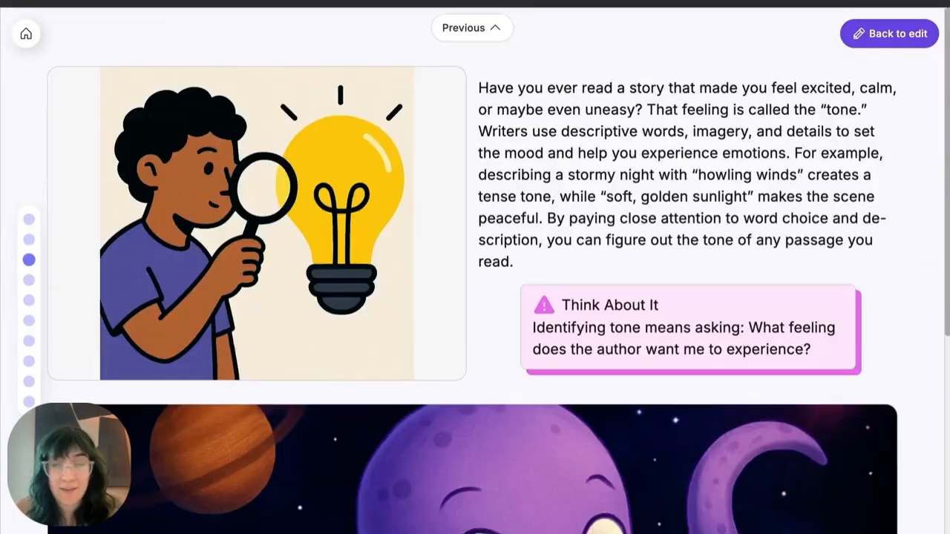
pyautogui.scroll(-6, 474, 407)
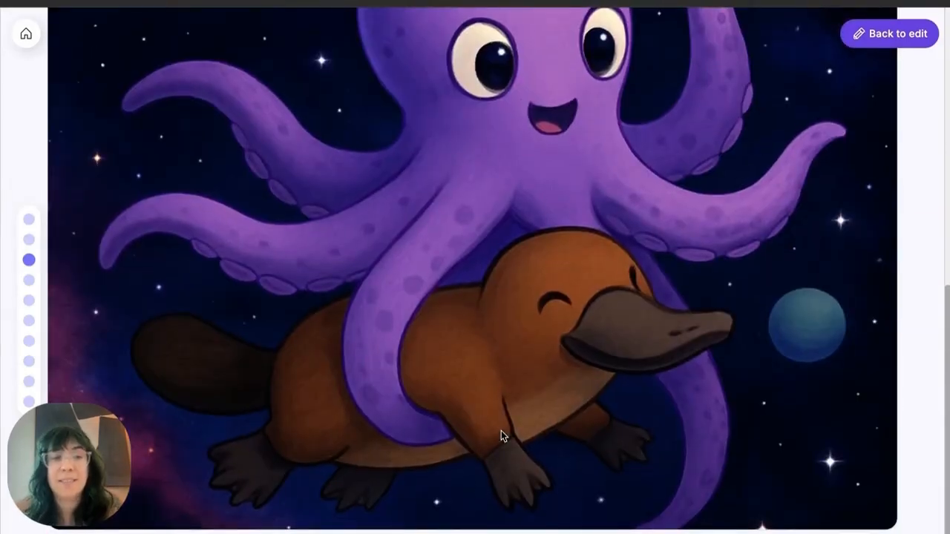
pyautogui.scroll(-20, 525, 430)
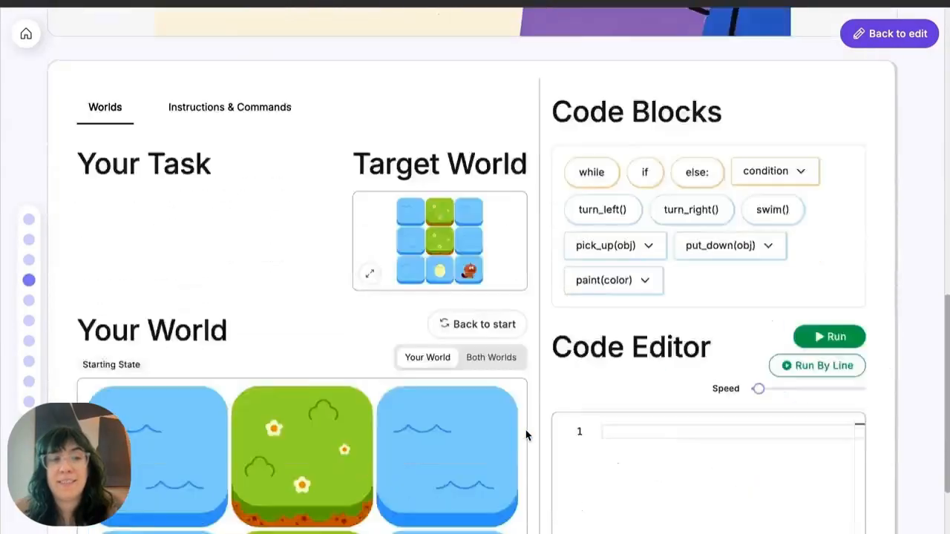
pyautogui.scroll(-3, 525, 436)
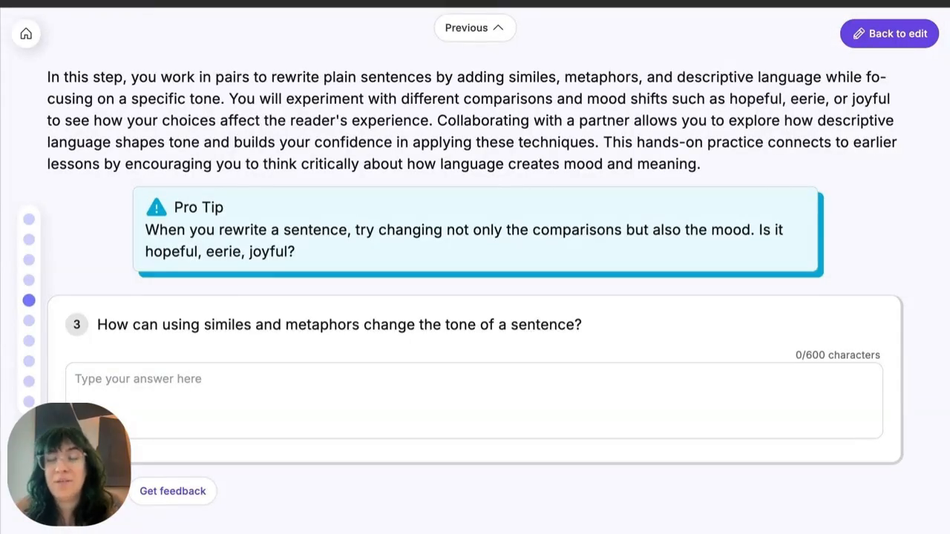
# Step: View the Kira AI tutor chat in step 5, close it, and examine the descriptive paragraph writing activity in step 6
pyautogui.click(902, 530)
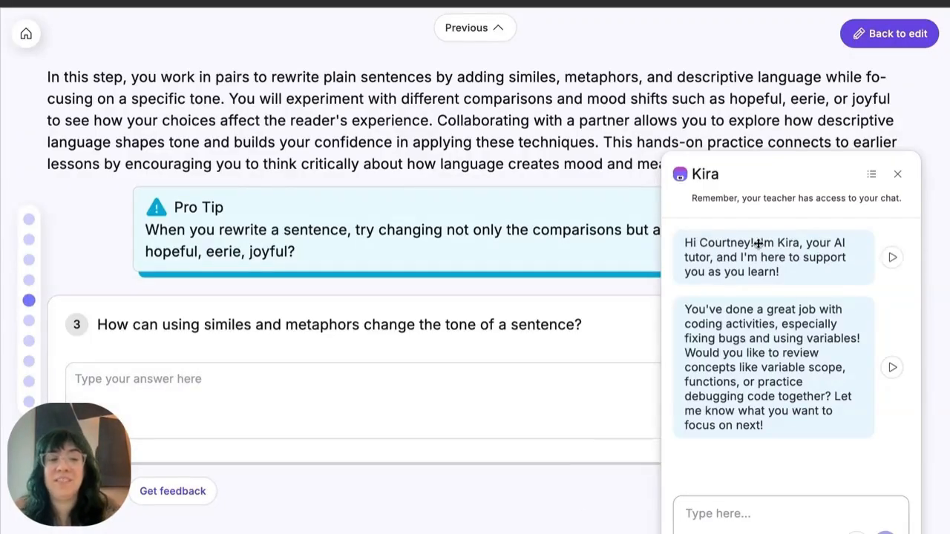
pyautogui.click(898, 176)
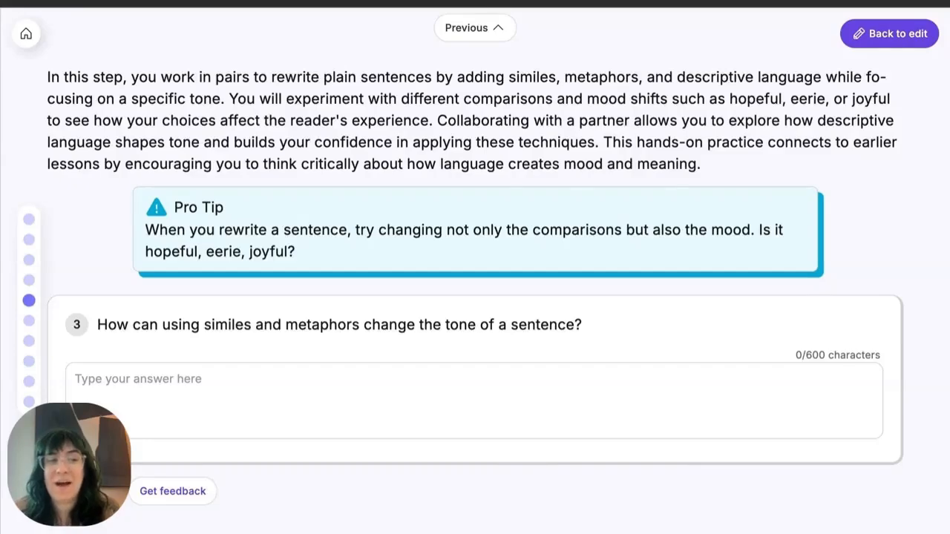
pyautogui.click(475, 531)
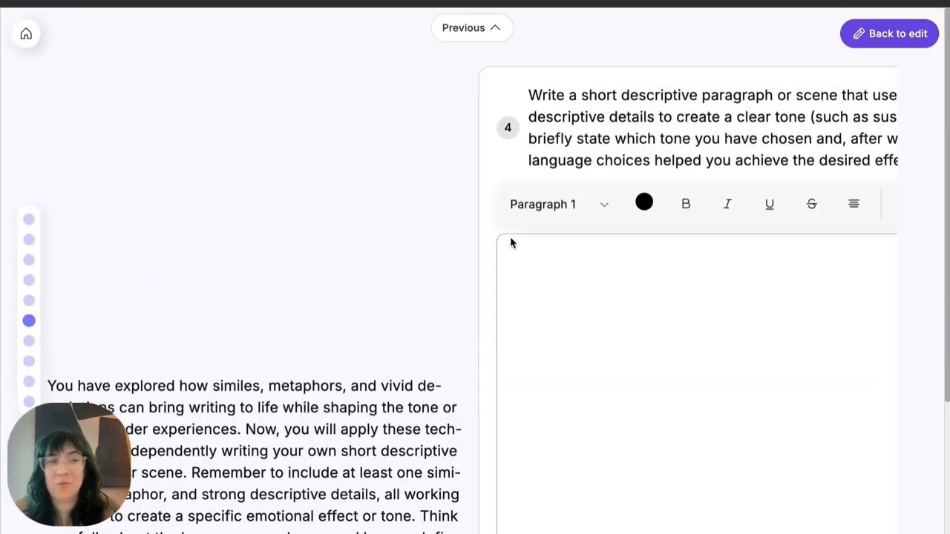
pyautogui.scroll(-4, 510, 236)
pyautogui.scroll(-2, 510, 237)
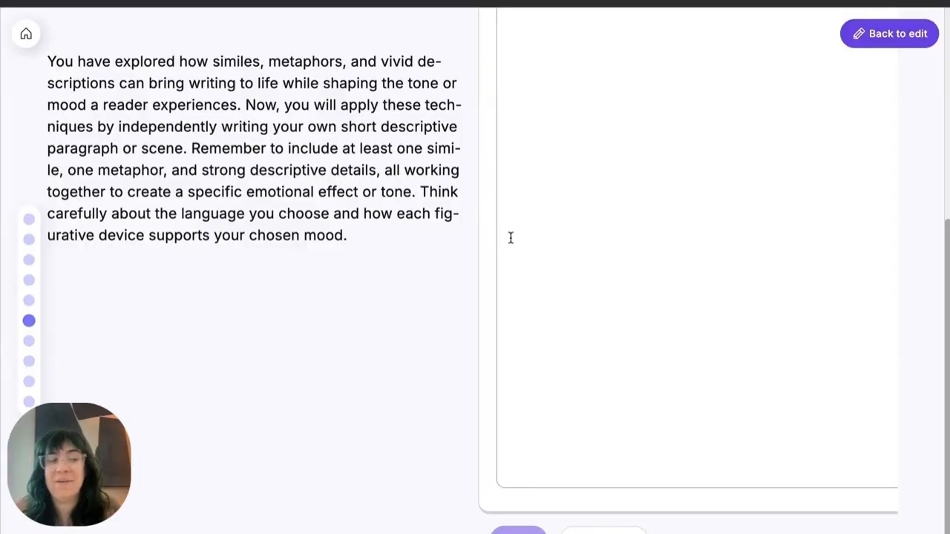
pyautogui.scroll(6, 509, 238)
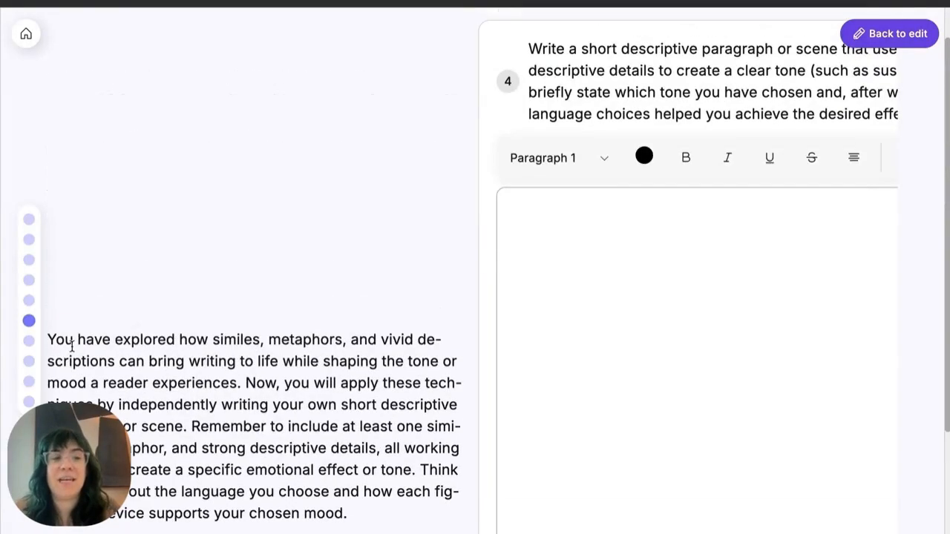
# Step: Jump ahead to the song, movie or advertisement question in step 9 and review the multiple-choice questions in step 10
pyautogui.click(29, 361)
pyautogui.click(29, 381)
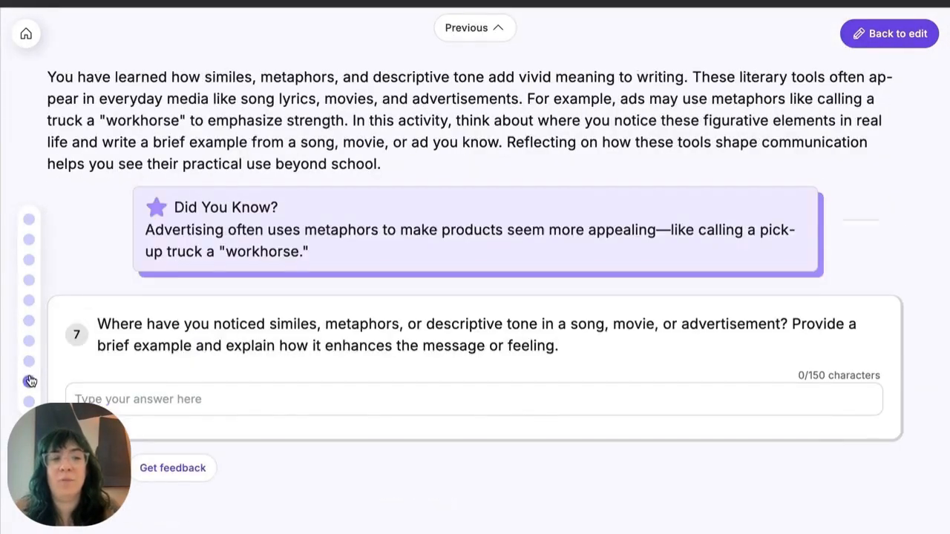
pyautogui.click(29, 340)
pyautogui.click(29, 403)
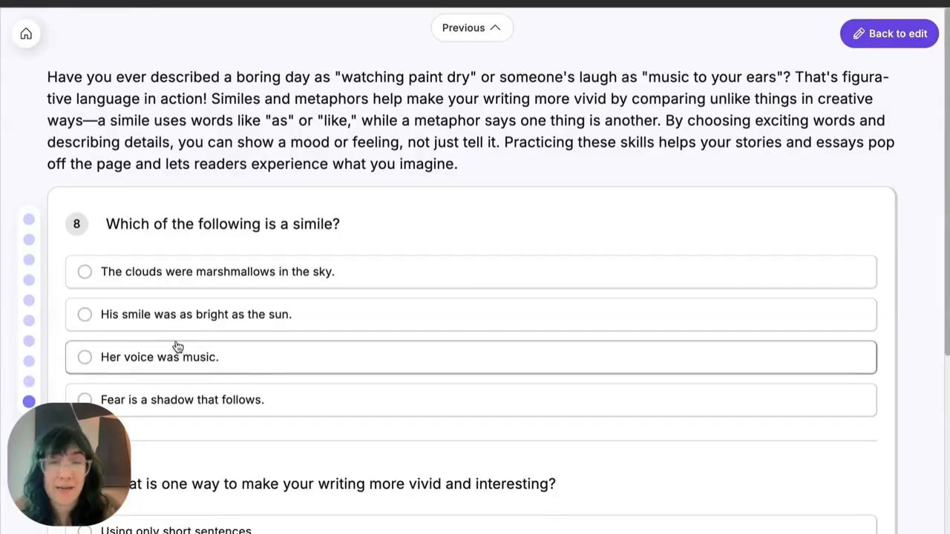
pyautogui.scroll(-6, 164, 315)
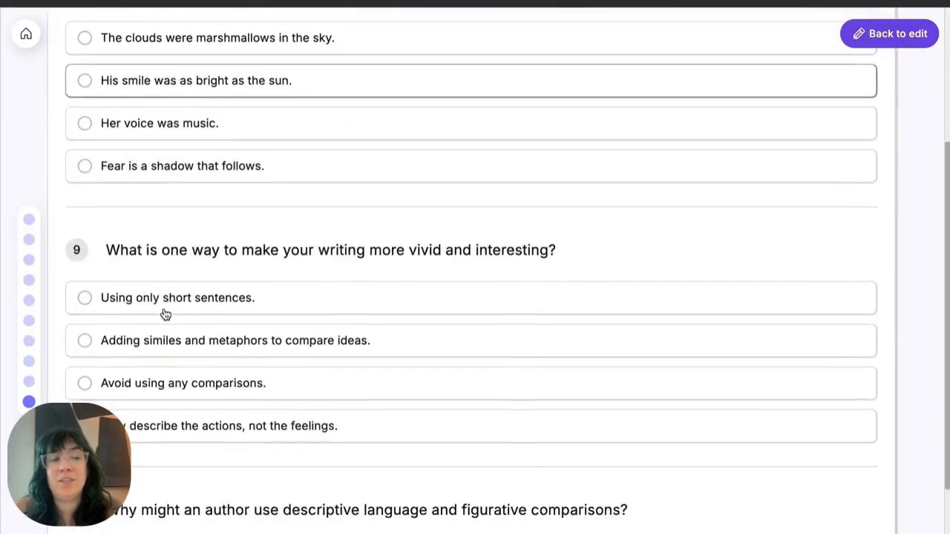
pyautogui.scroll(3, 154, 430)
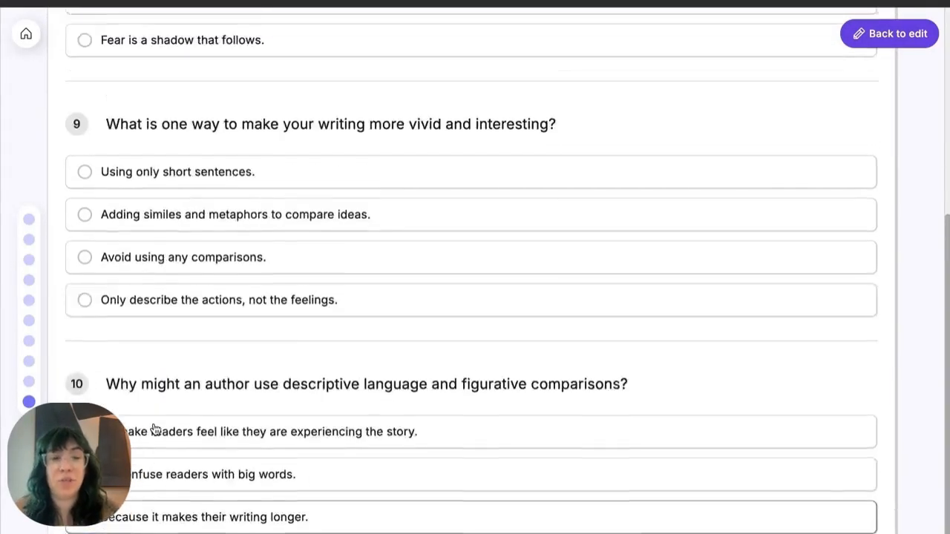